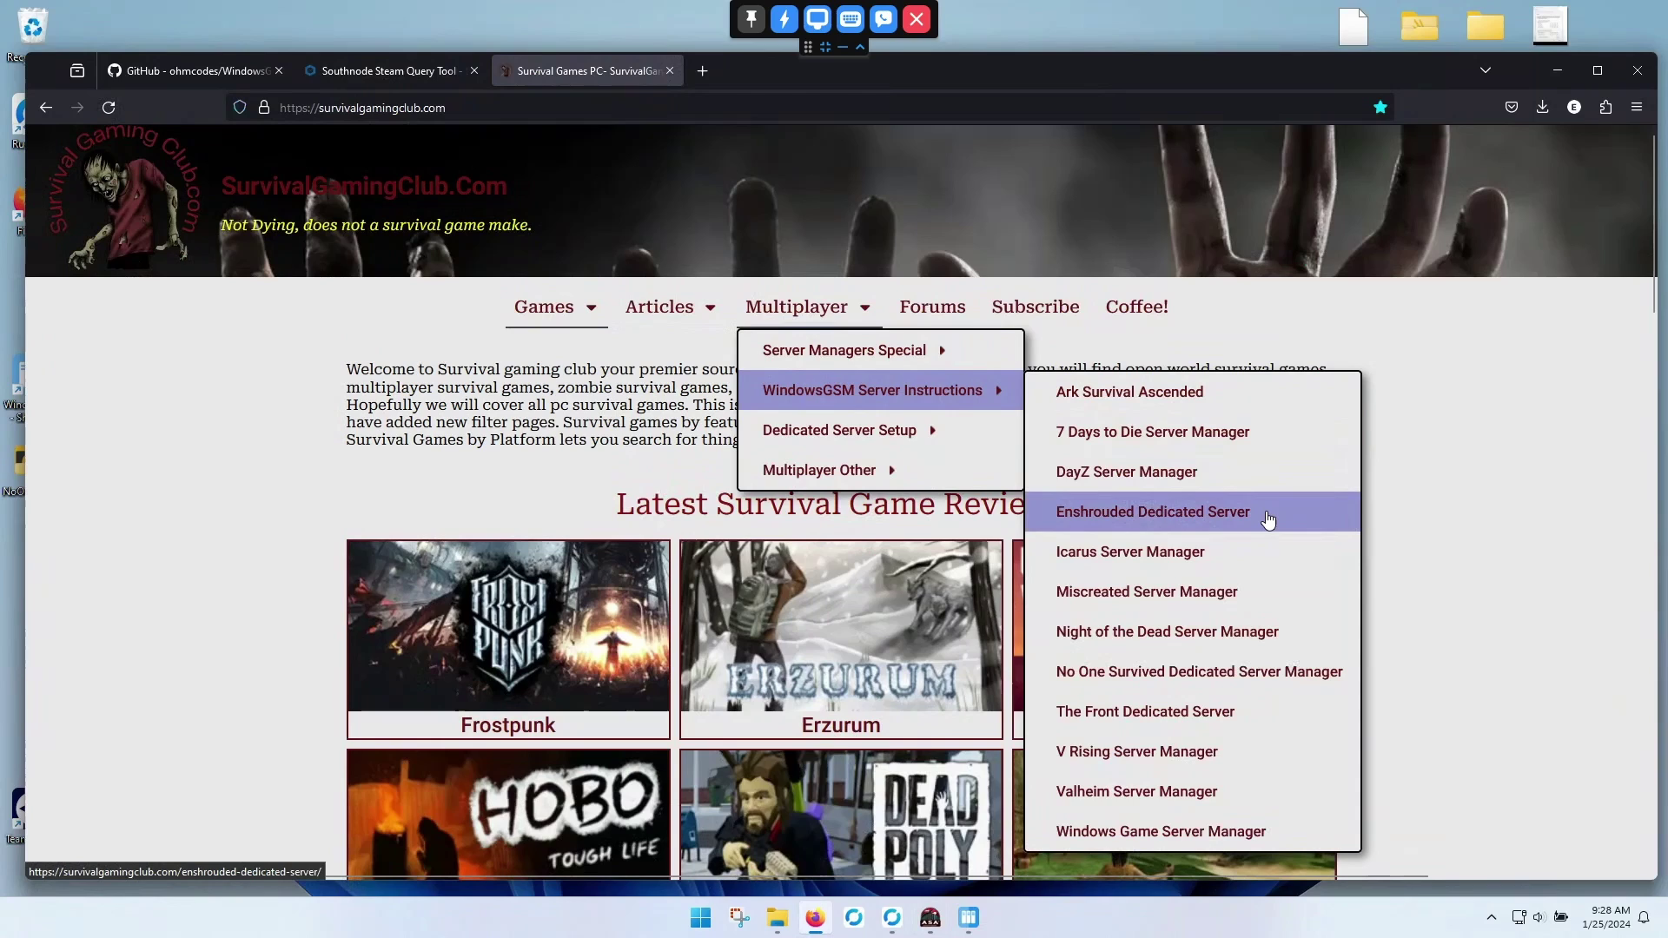
Start server 12, Survival Gaming Club, in WindowsGSM and show its console log
left_click(970, 928)
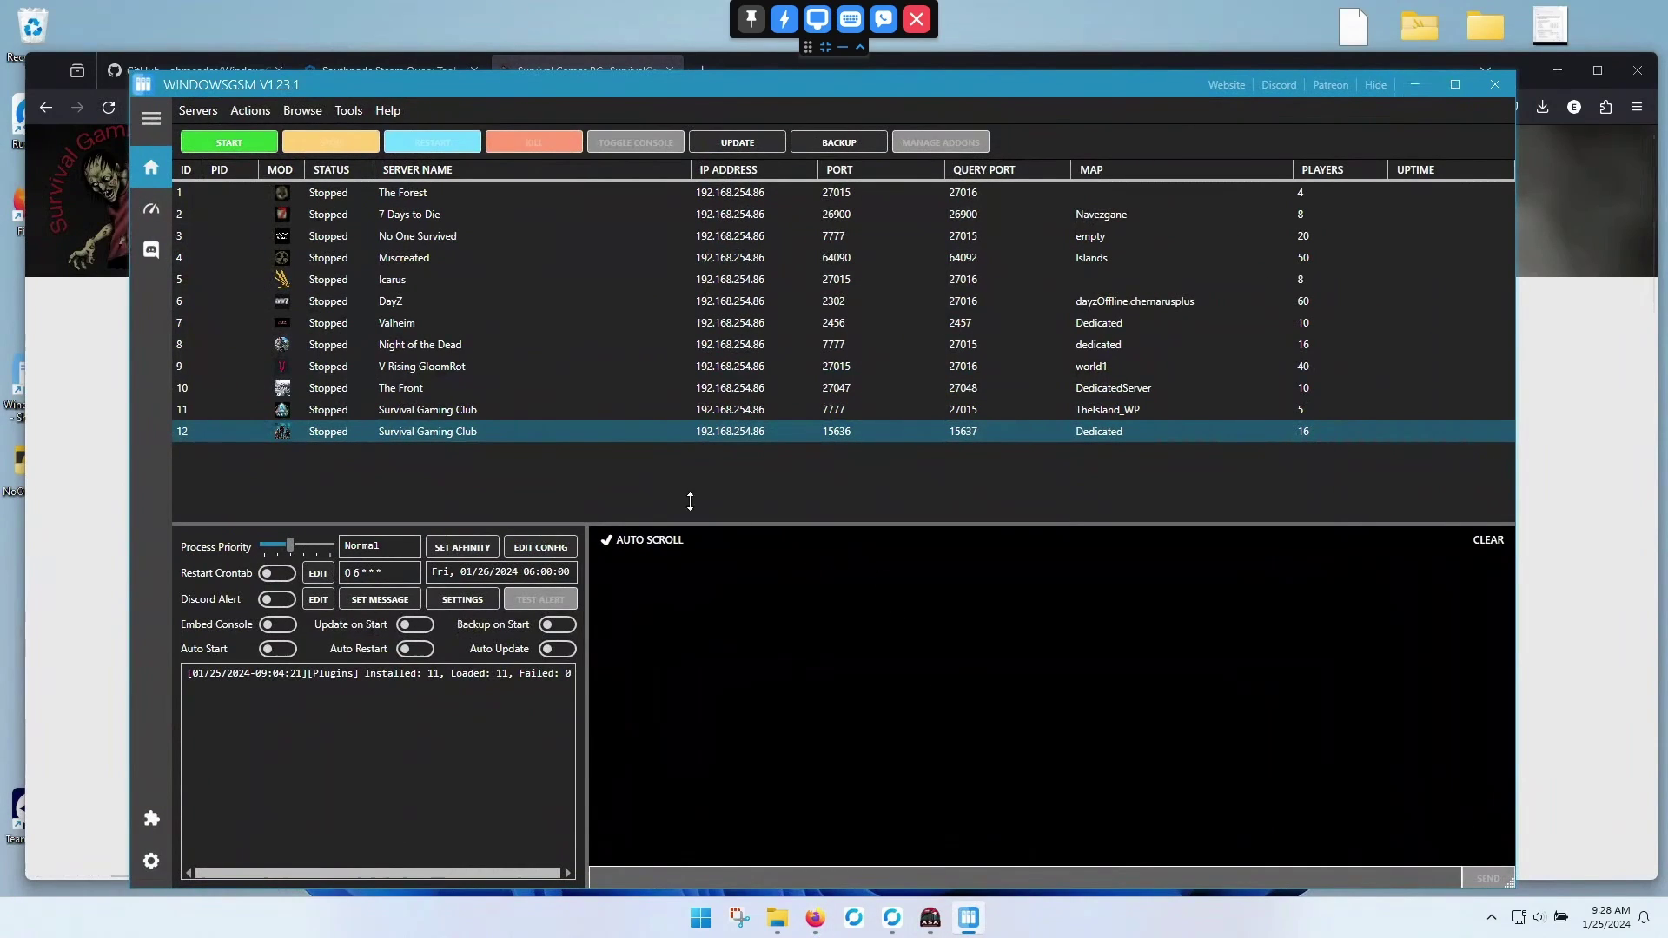
left_click(229, 142)
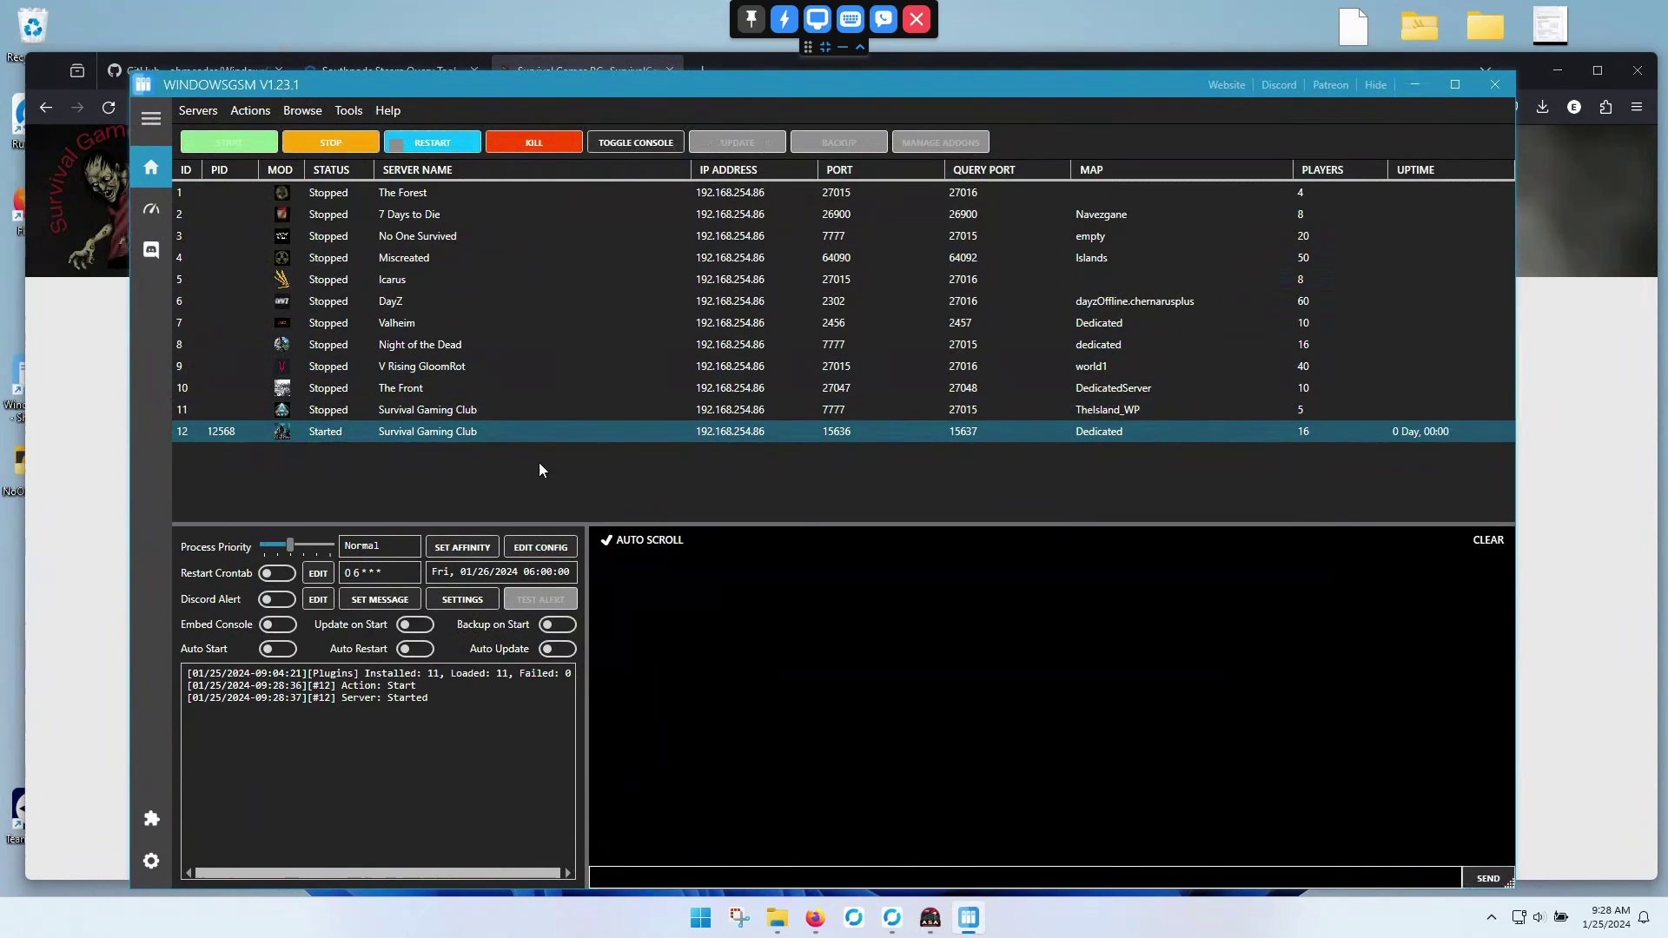
left_click(636, 142)
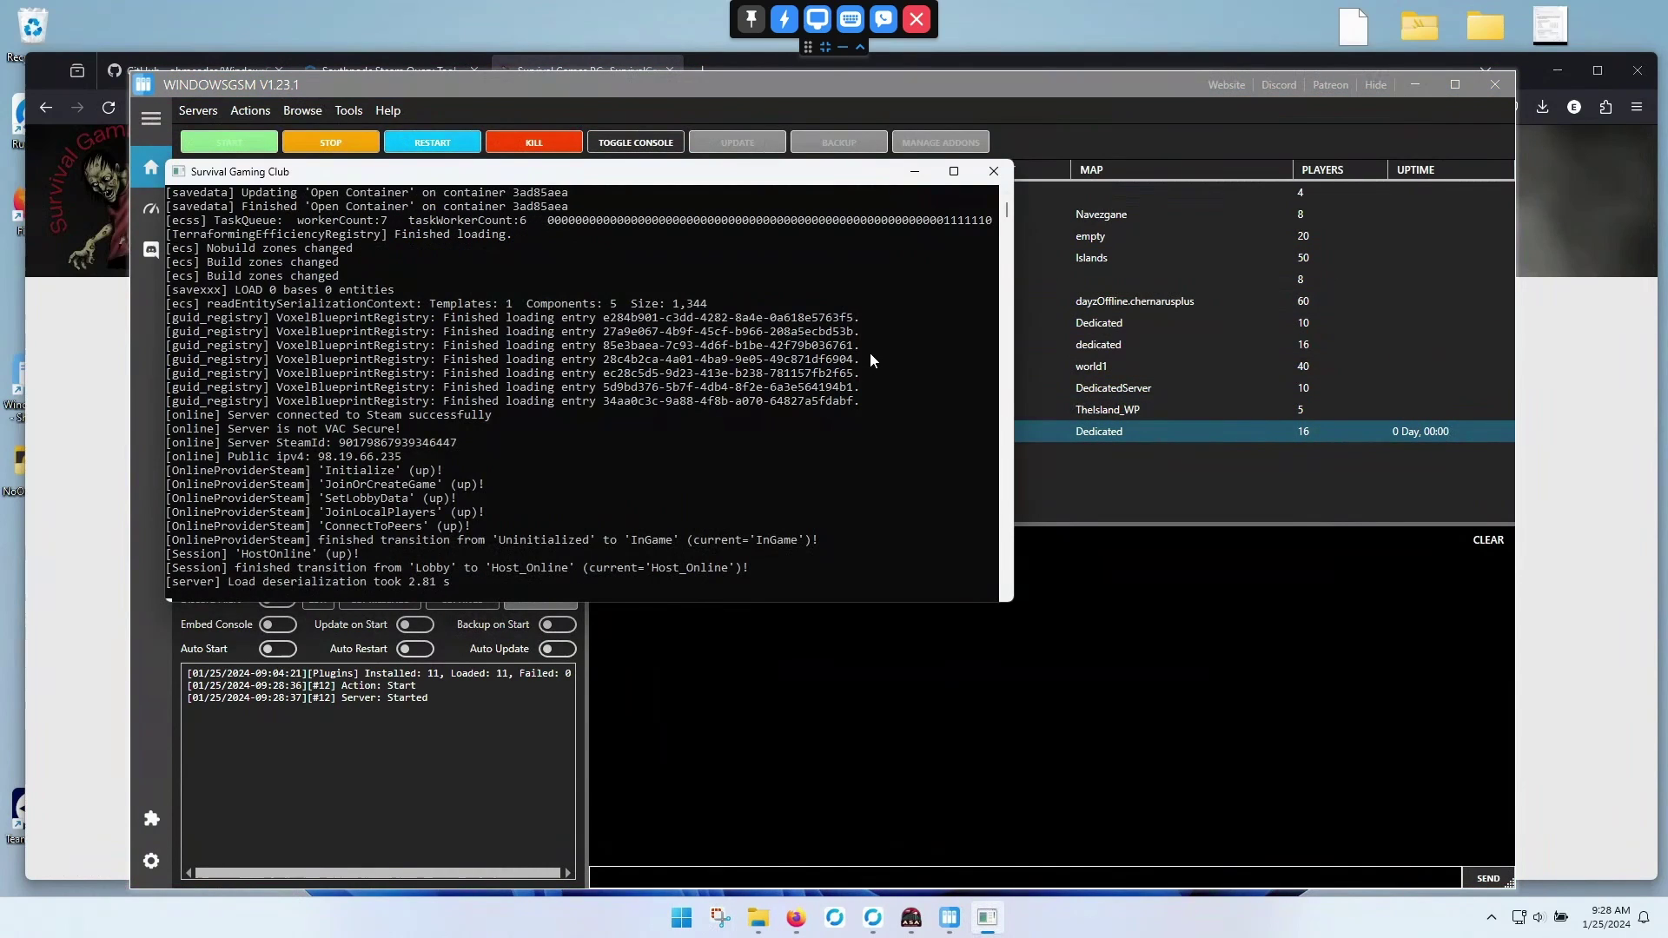
Open the Enshrouded Dedicated Server guide and follow Step 5's 'Tool Here' link to the Southnode query tool
key("alt+Tab")
mouse_move(797, 306)
mouse_move(819, 409)
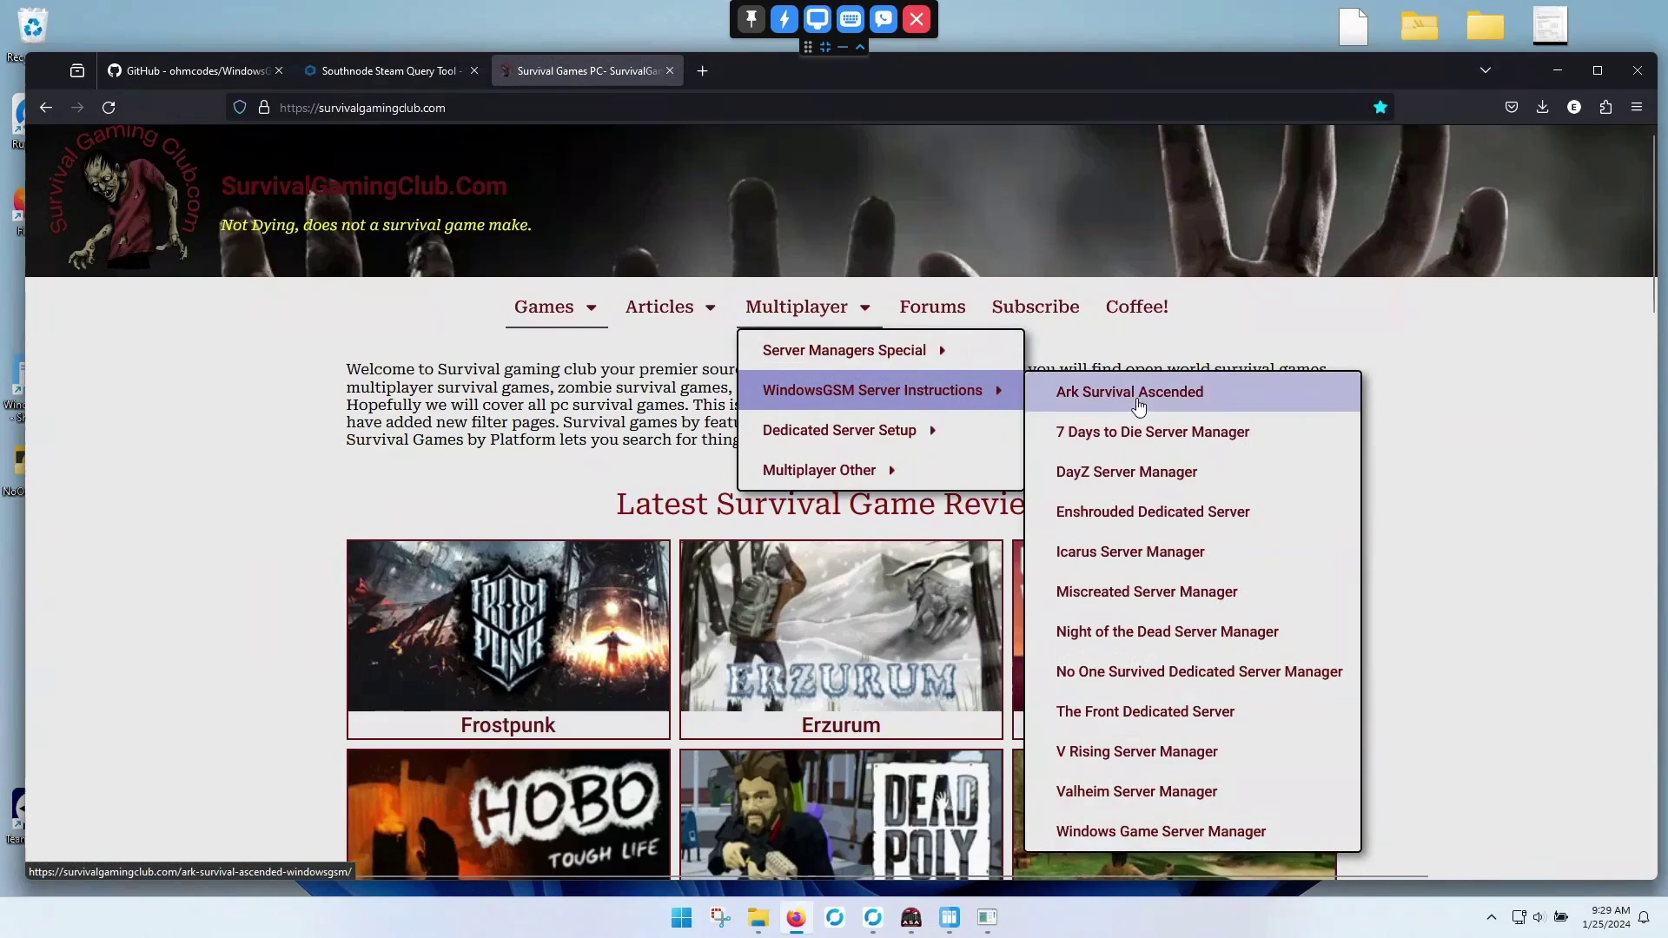
left_click(1156, 512)
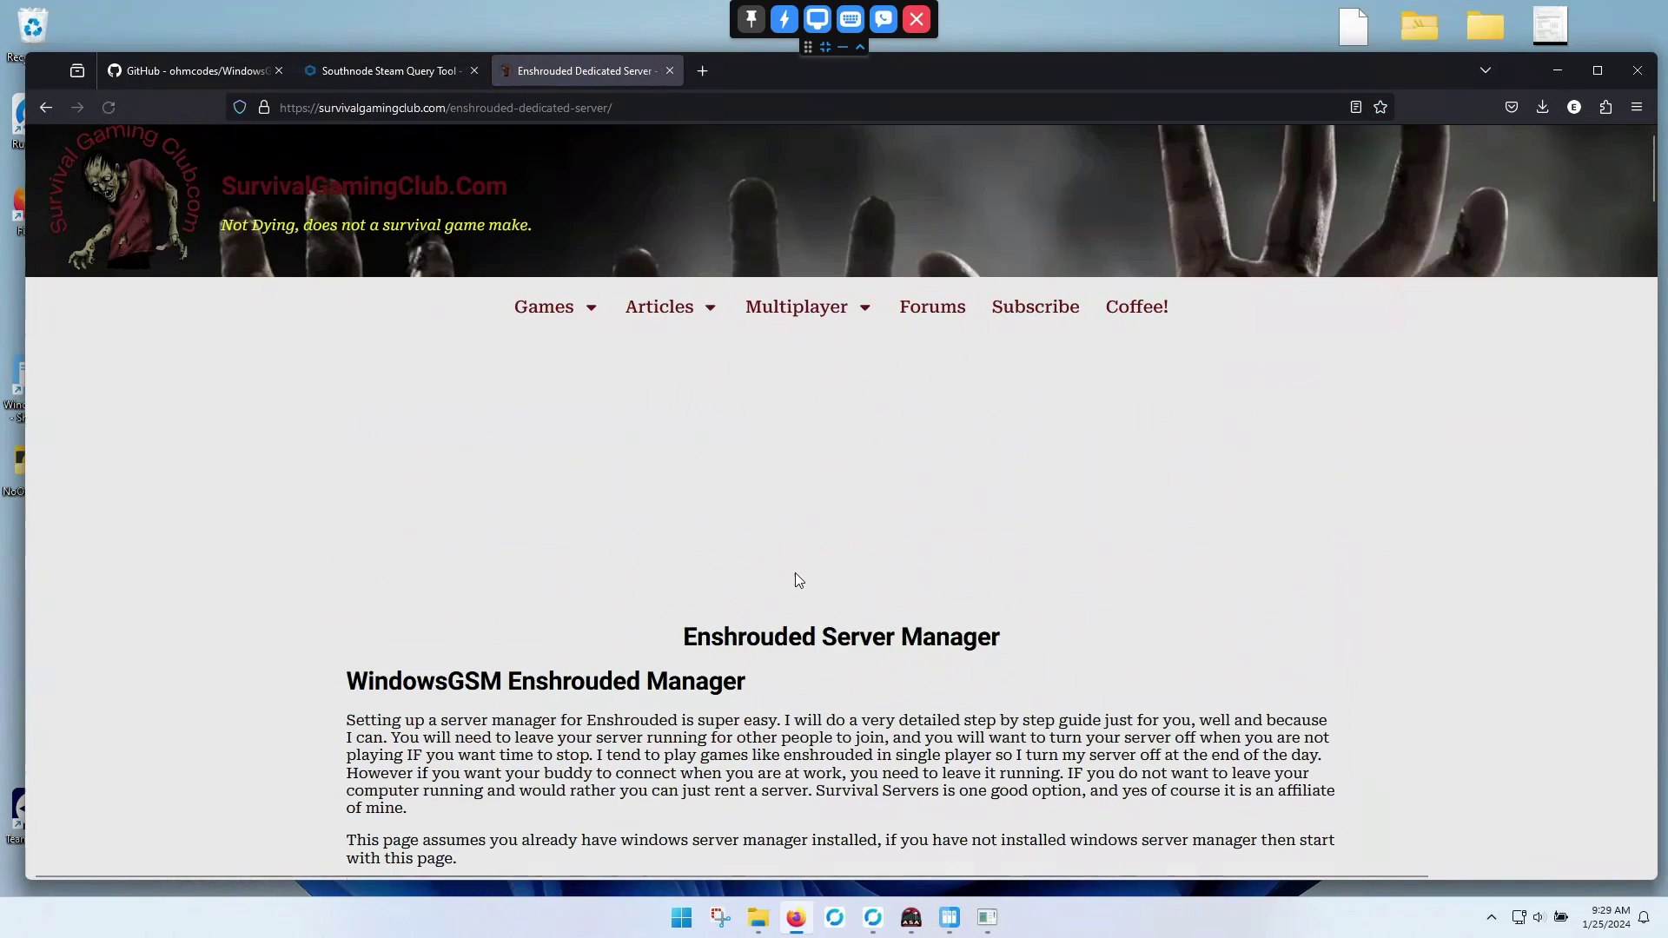
scroll(800, 588, "down", 4)
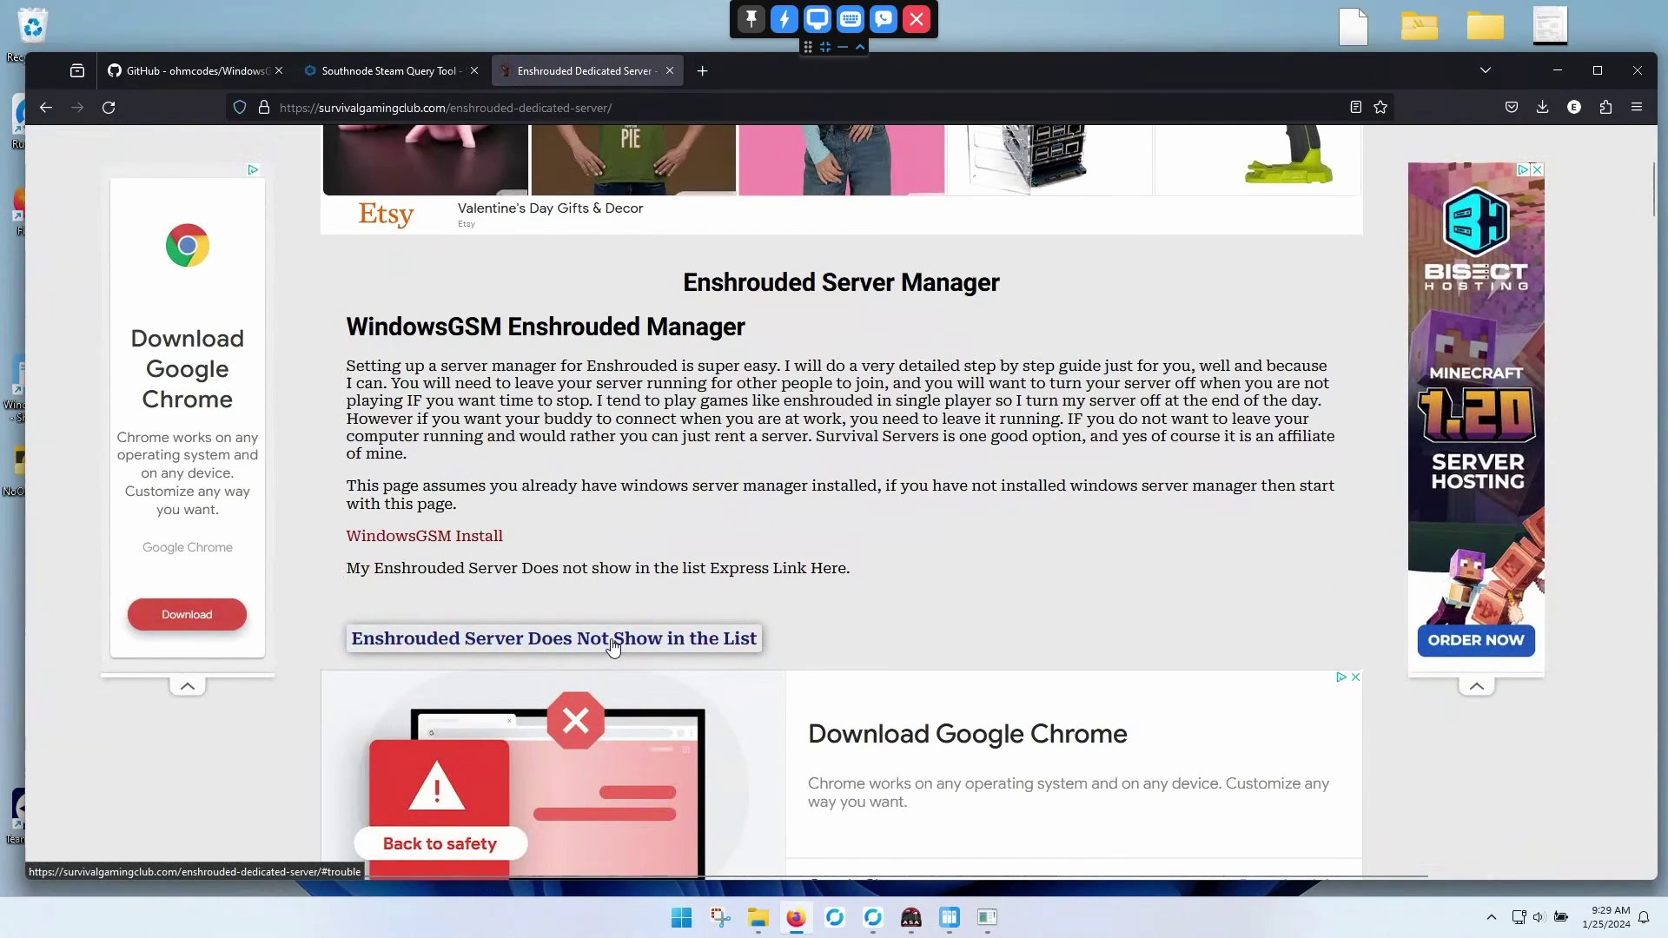
scroll(792, 652, "down", 10)
scroll(791, 652, "down", 6)
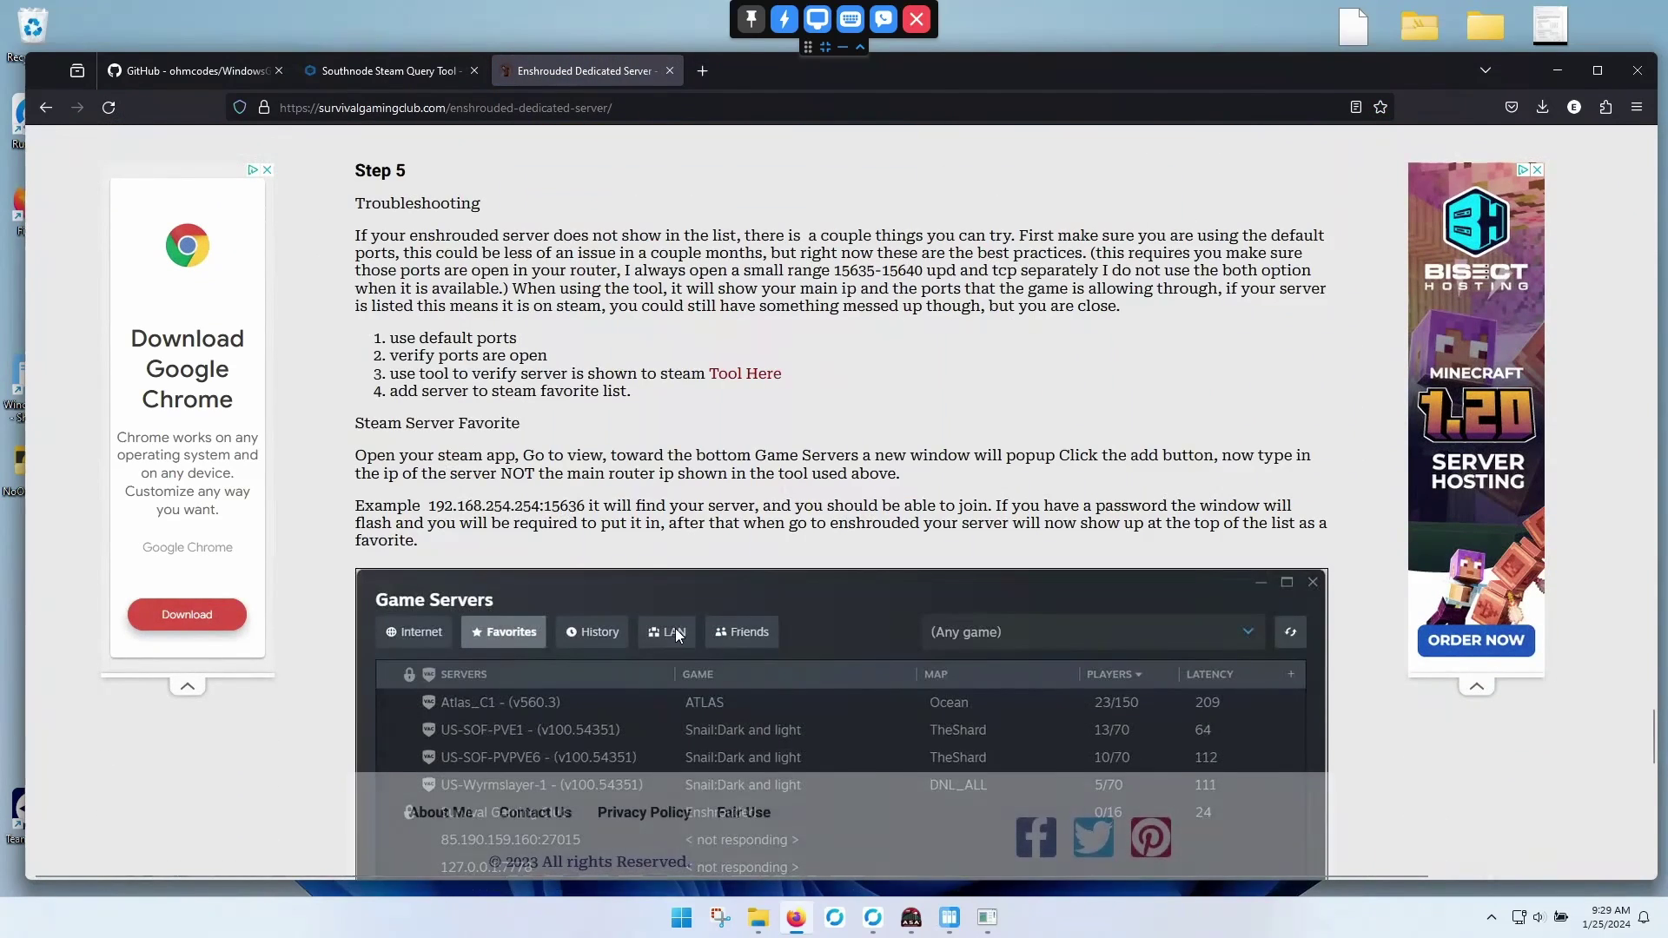
left_click(747, 380)
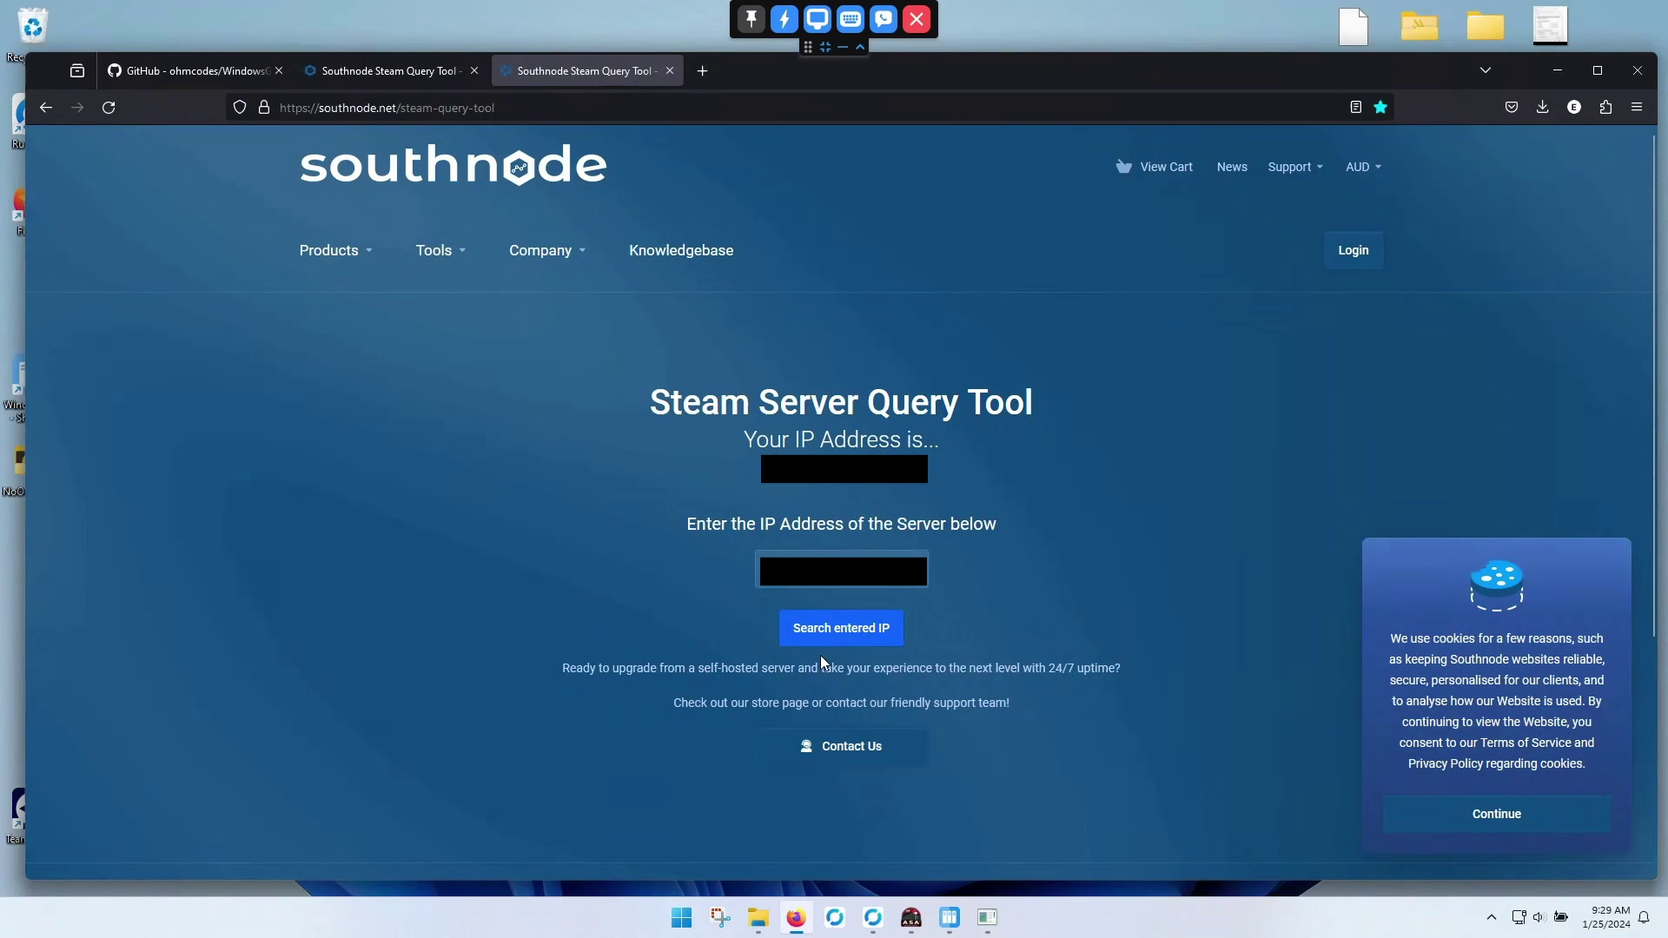
Search the entered IP and verify Enshrouded appears on game port 15636
left_click(853, 631)
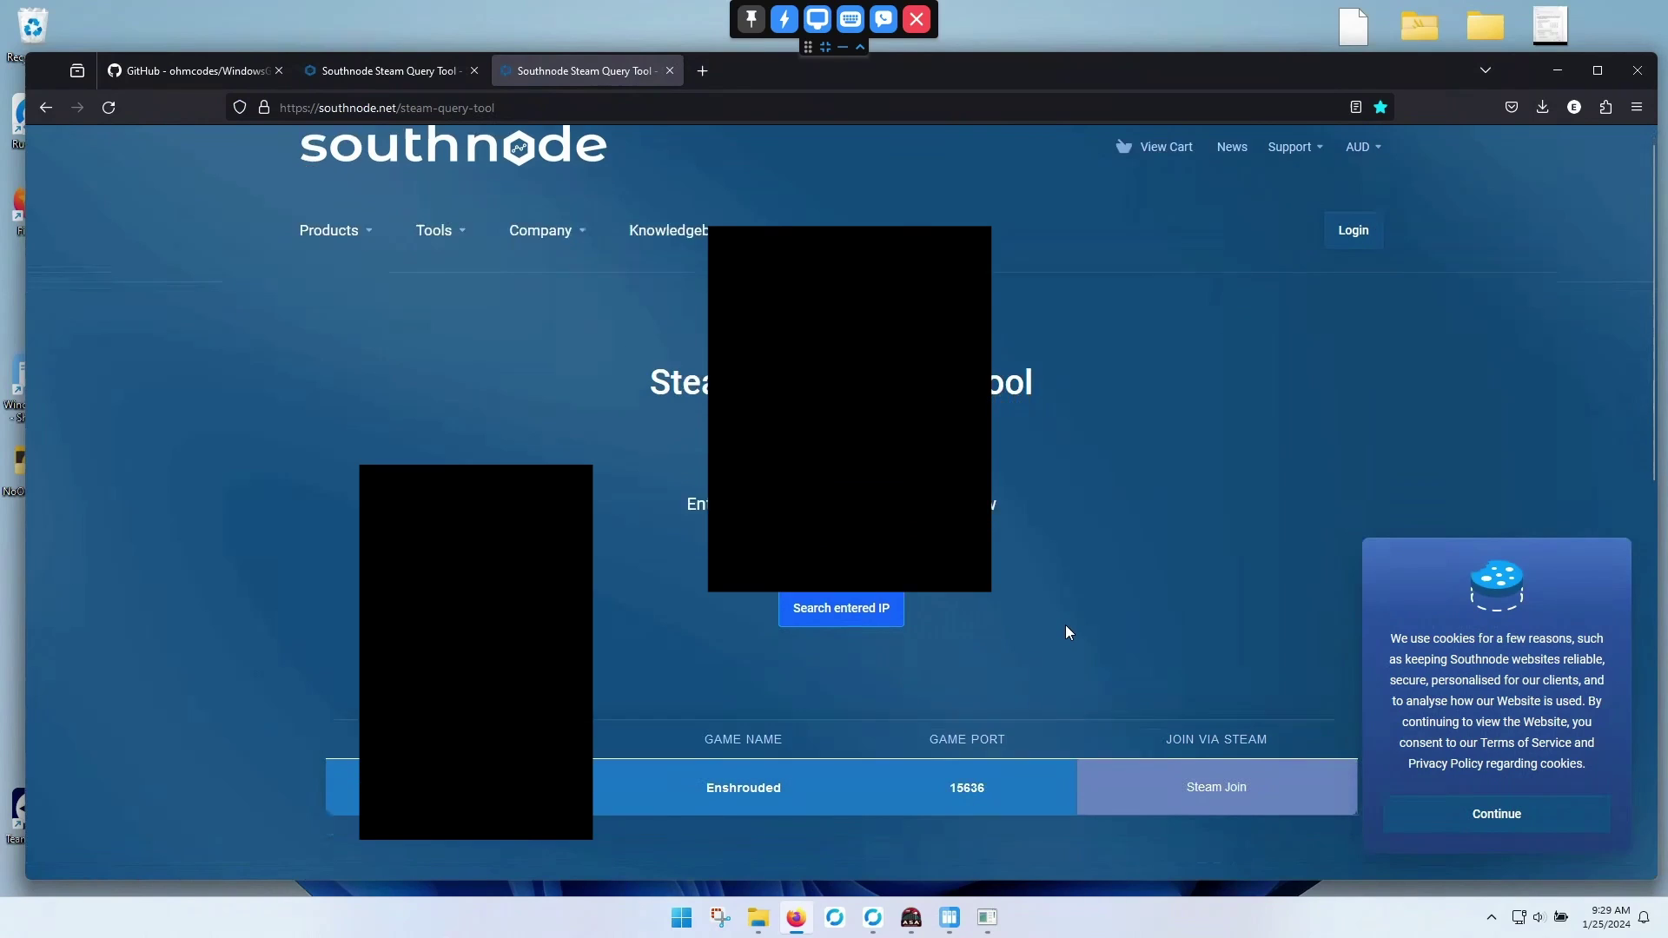
scroll(991, 669, "down", 2)
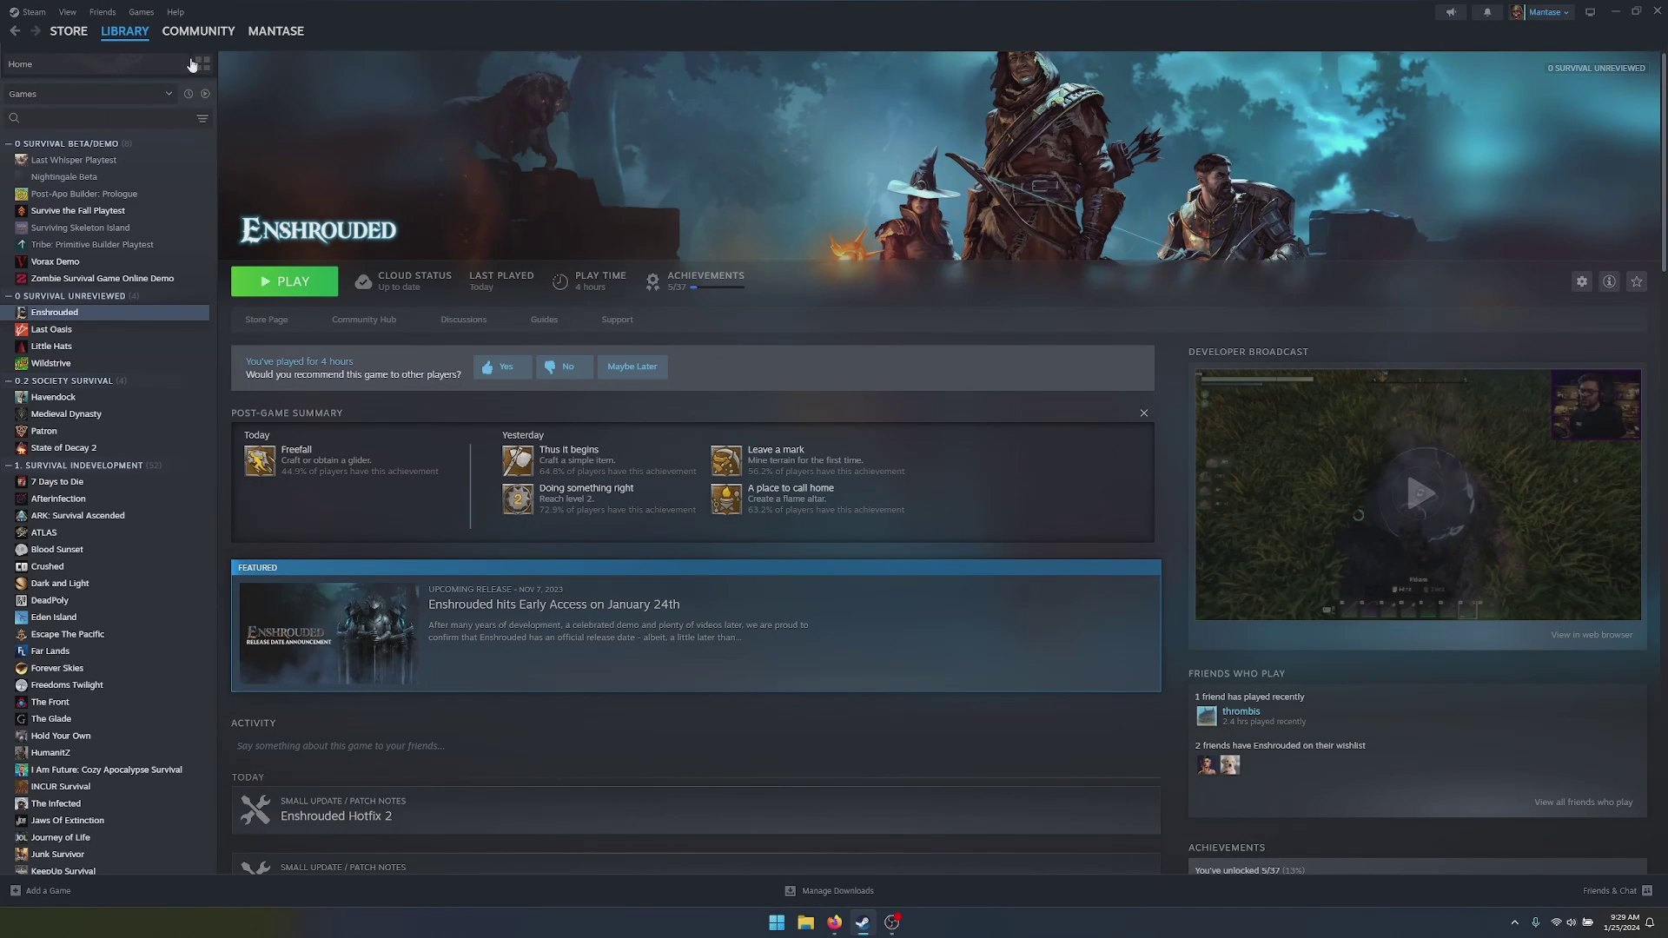
Add server 192.168.254.86:15637 to Steam's Game Servers favorites by IP
left_click(67, 13)
left_click(97, 210)
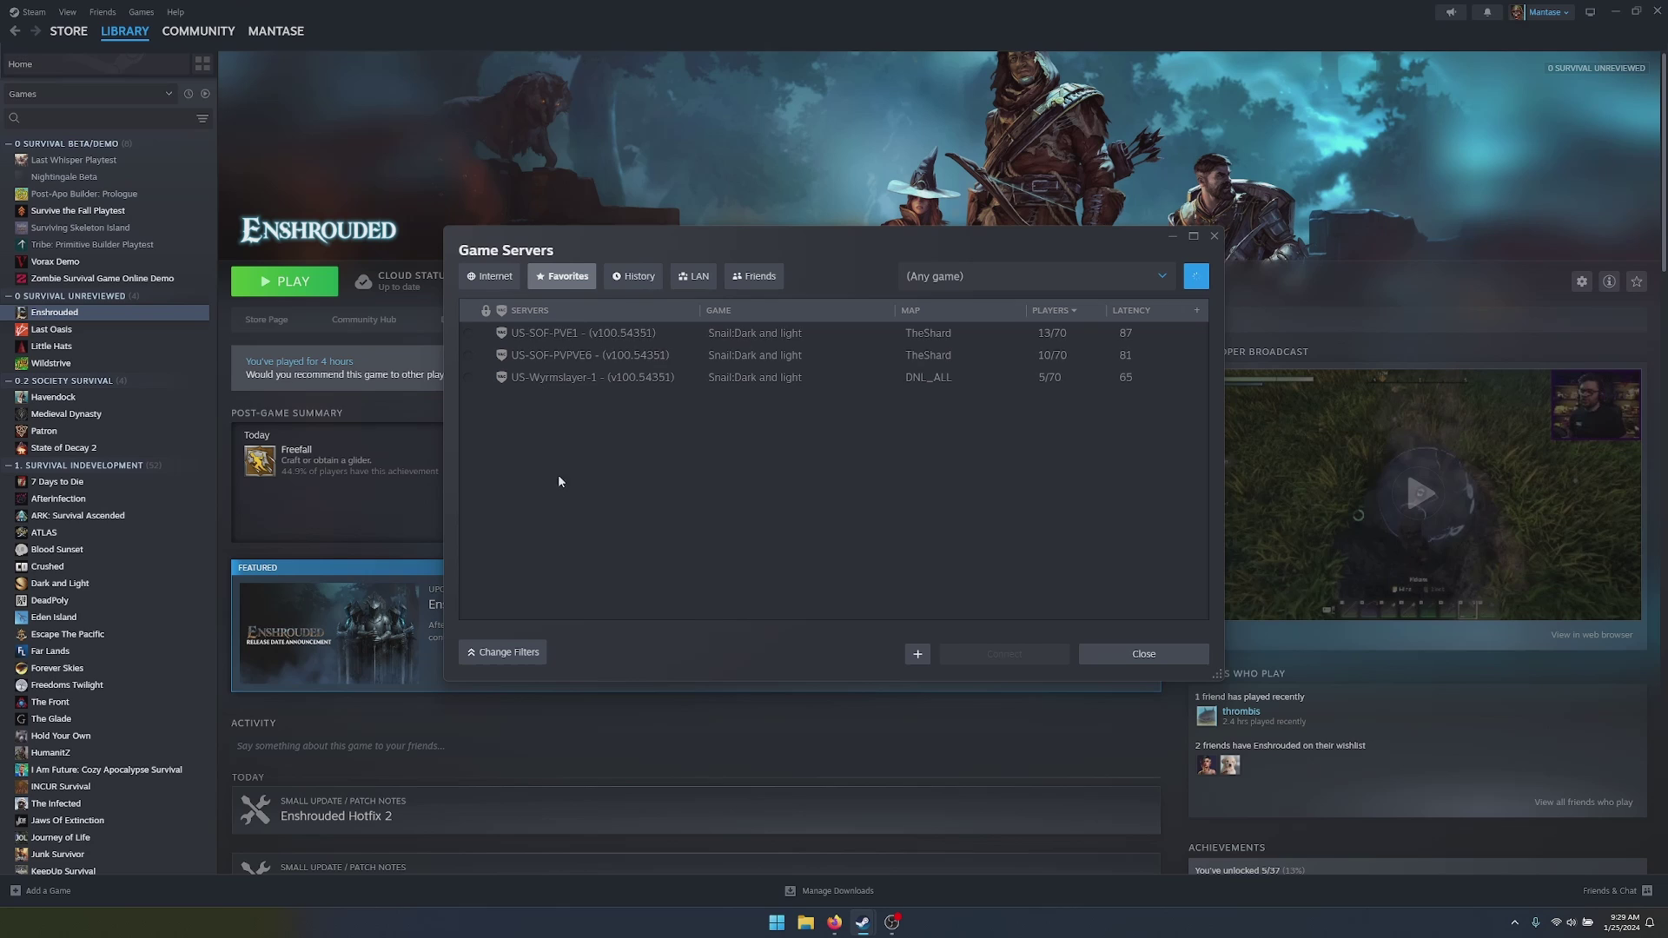
left_click(917, 656)
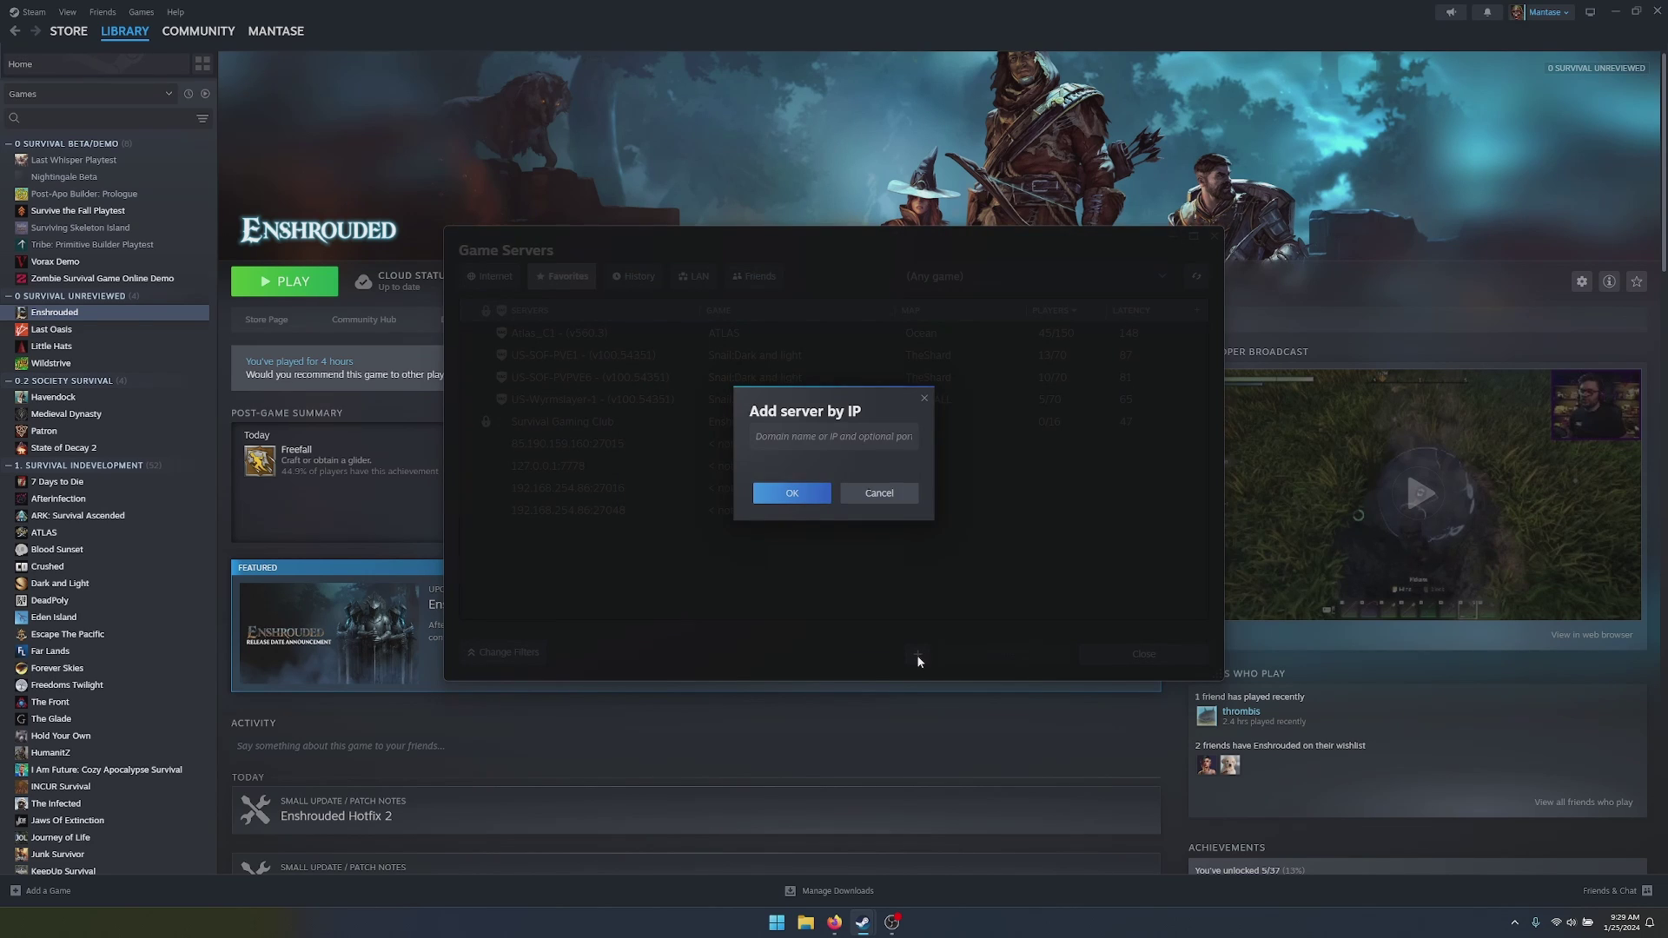
left_click(793, 439)
left_click(901, 473)
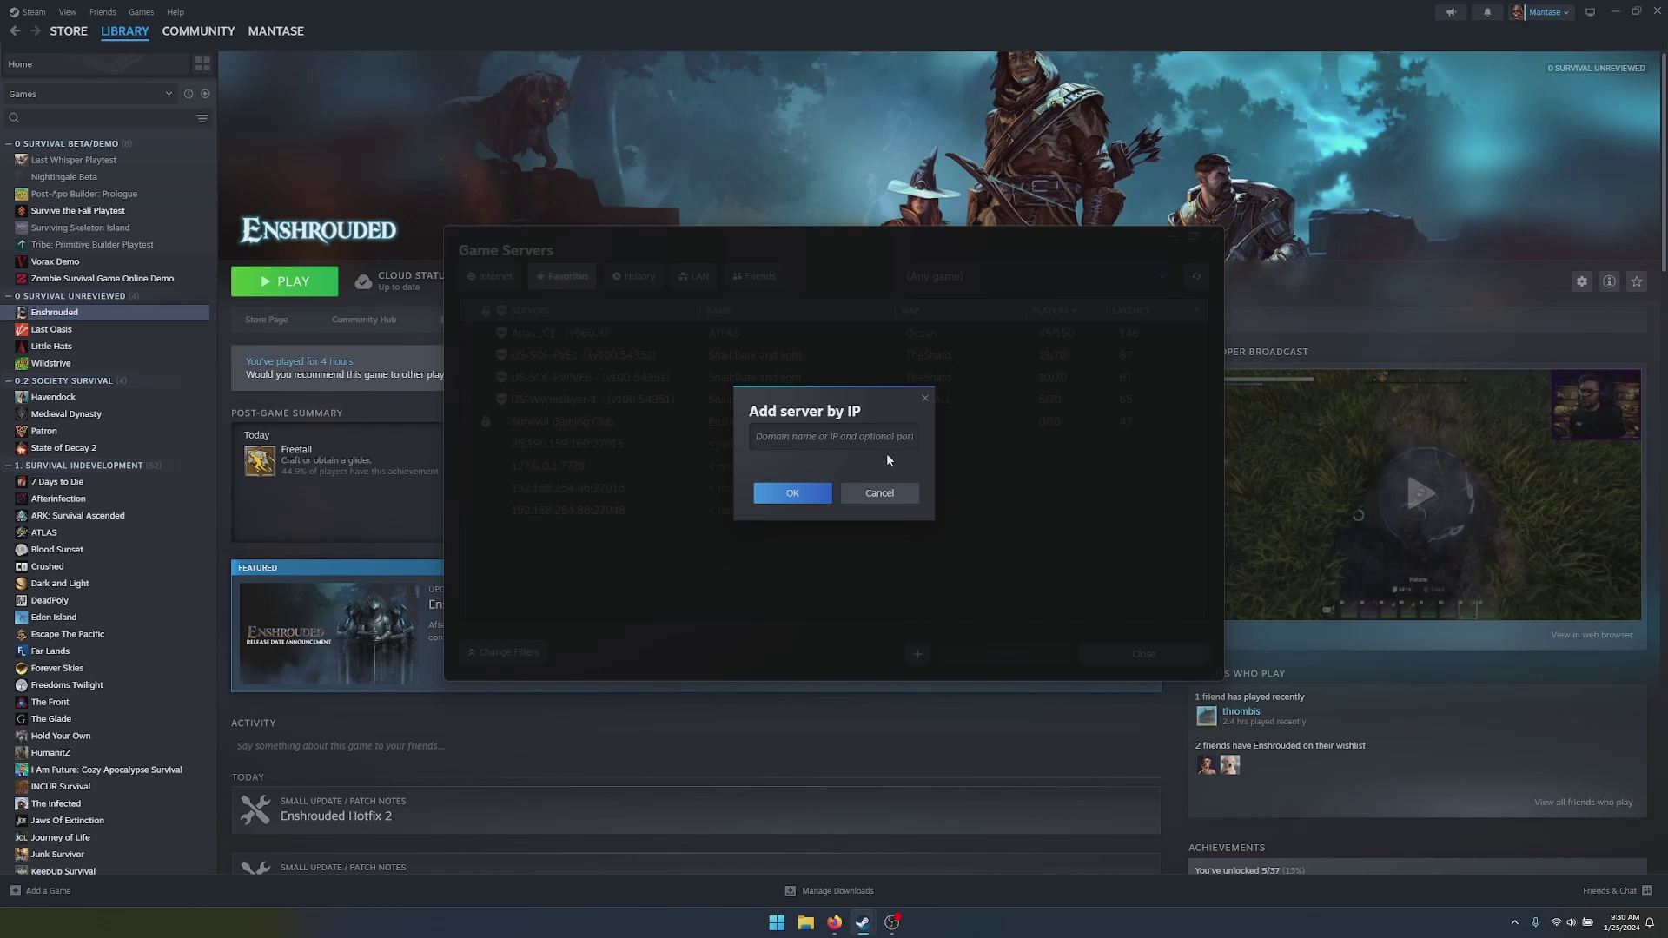
type("192.168.254.86:15637")
left_click(792, 492)
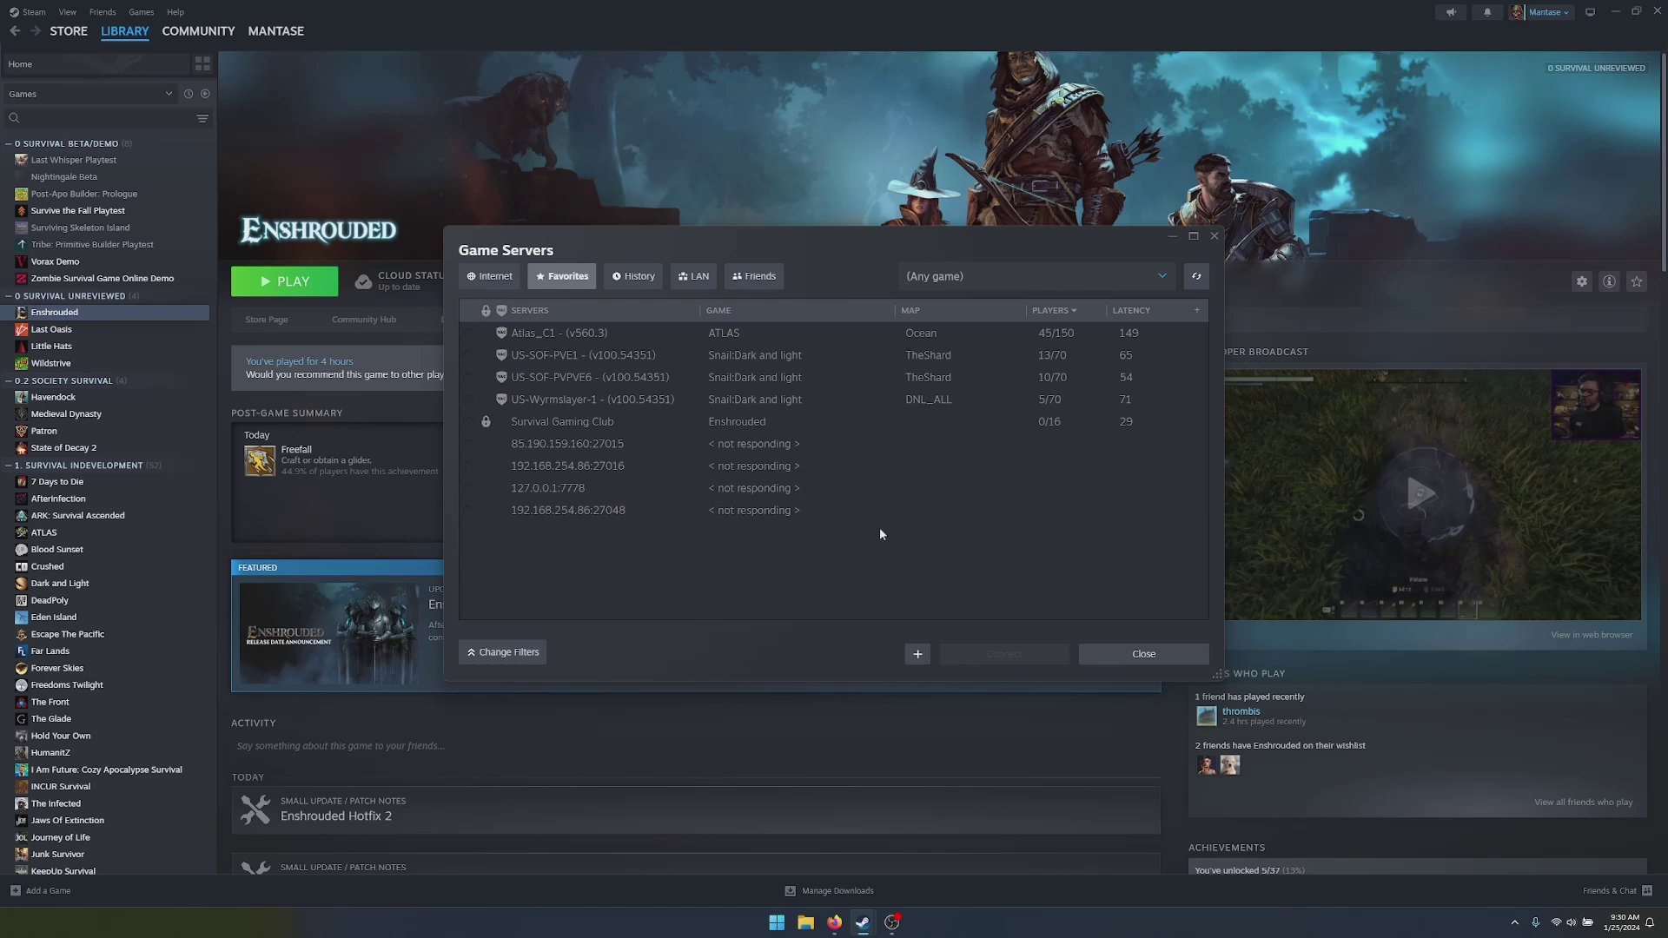
Connect to Survival Gaming Club, handle the password field, and join to launch Enshrouded
left_click(581, 423)
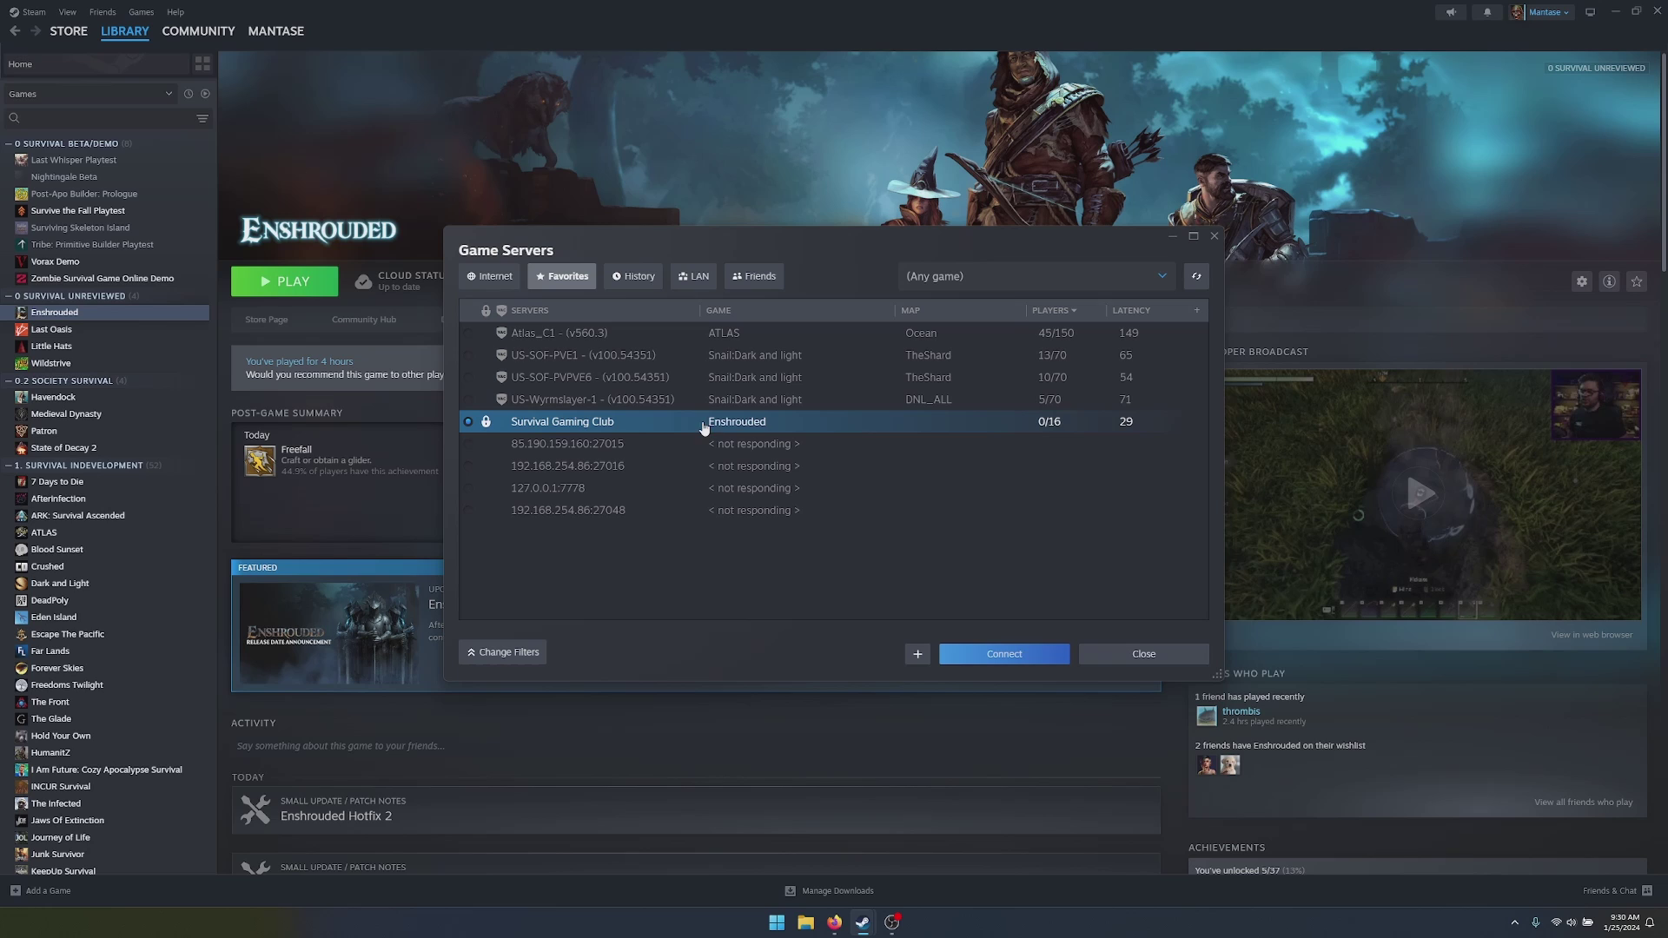
left_click(1005, 656)
left_click(952, 376)
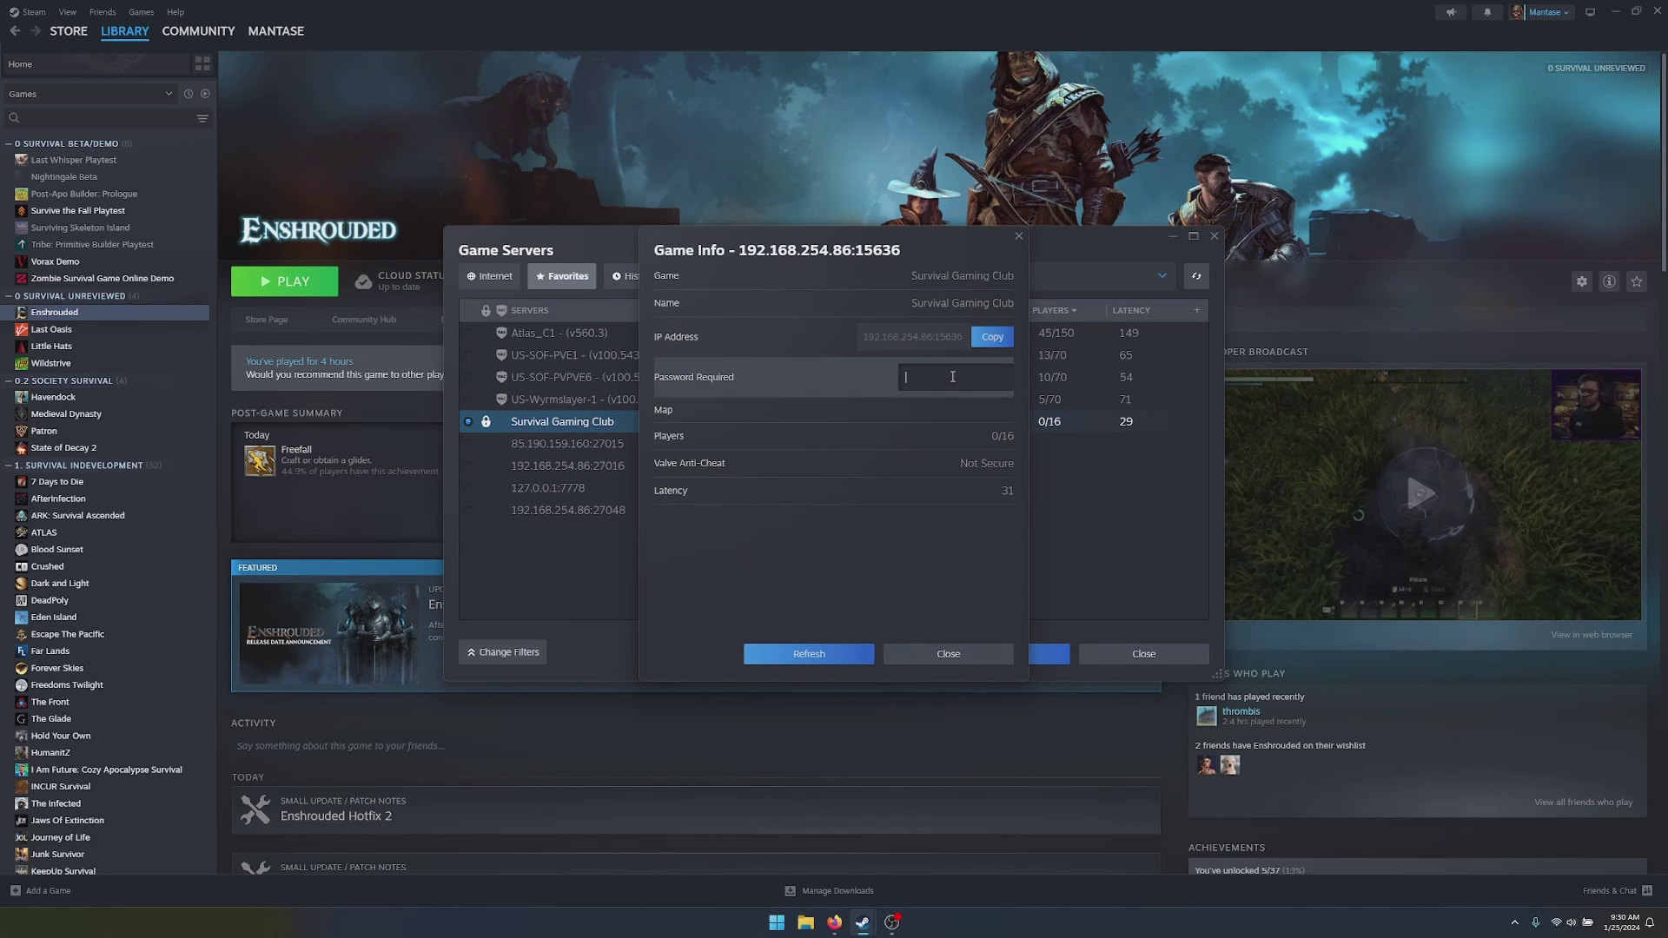
type("p")
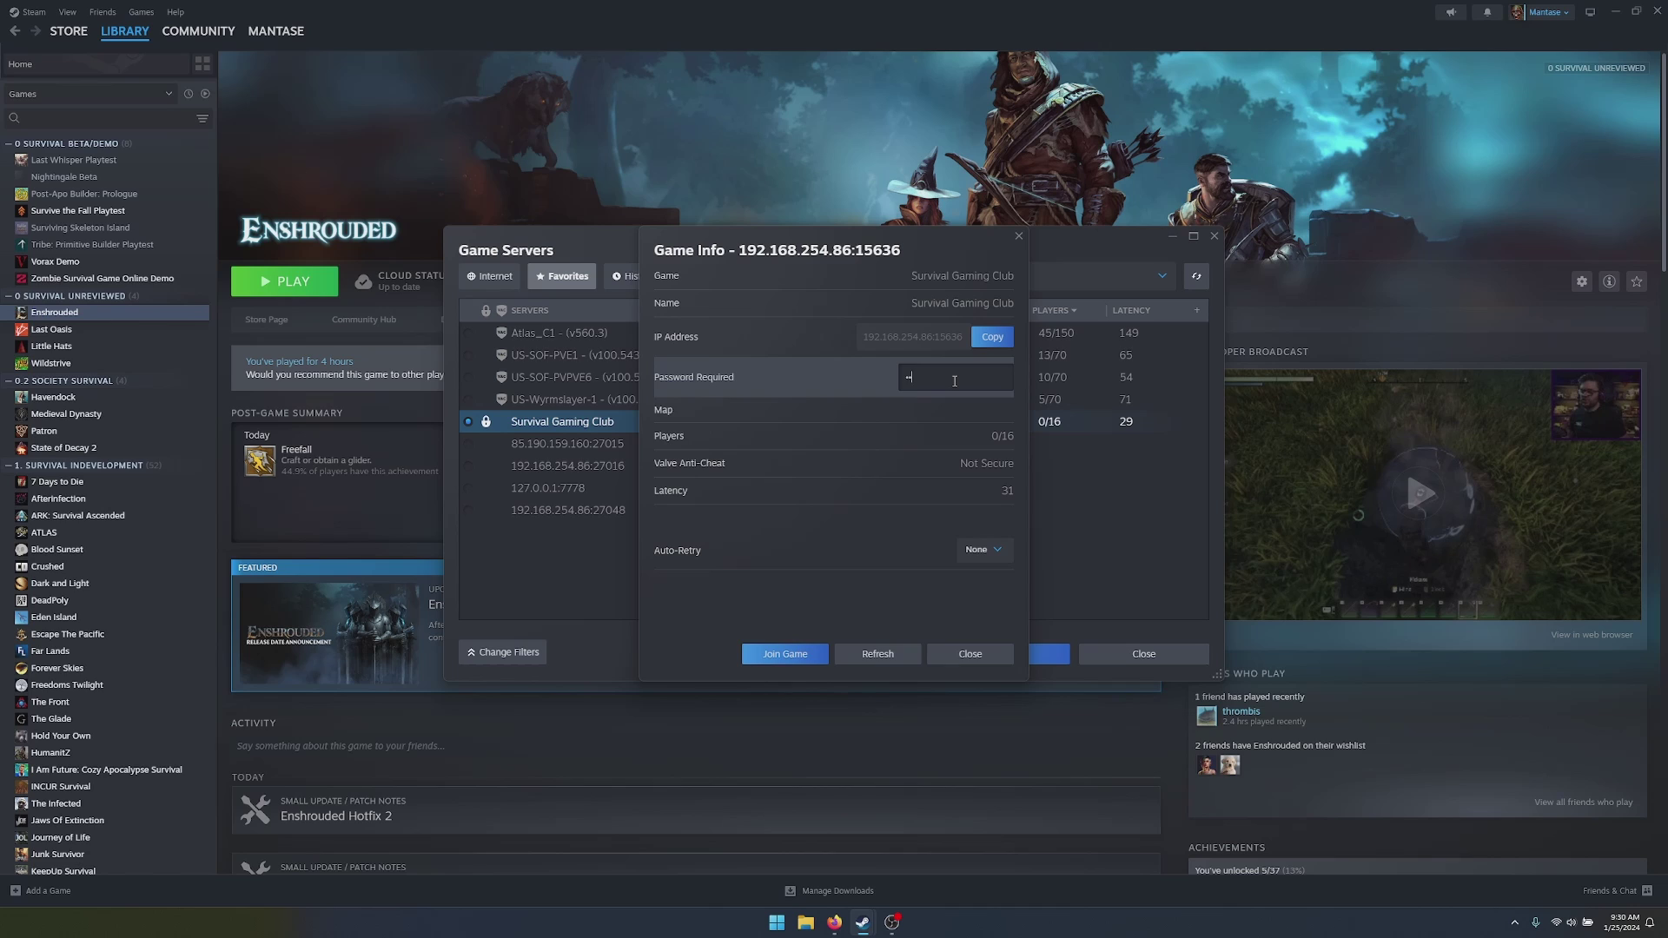
key("BackSpace")
key("BackSpace")
key("BackSpace")
key("BackSpace")
left_click(786, 654)
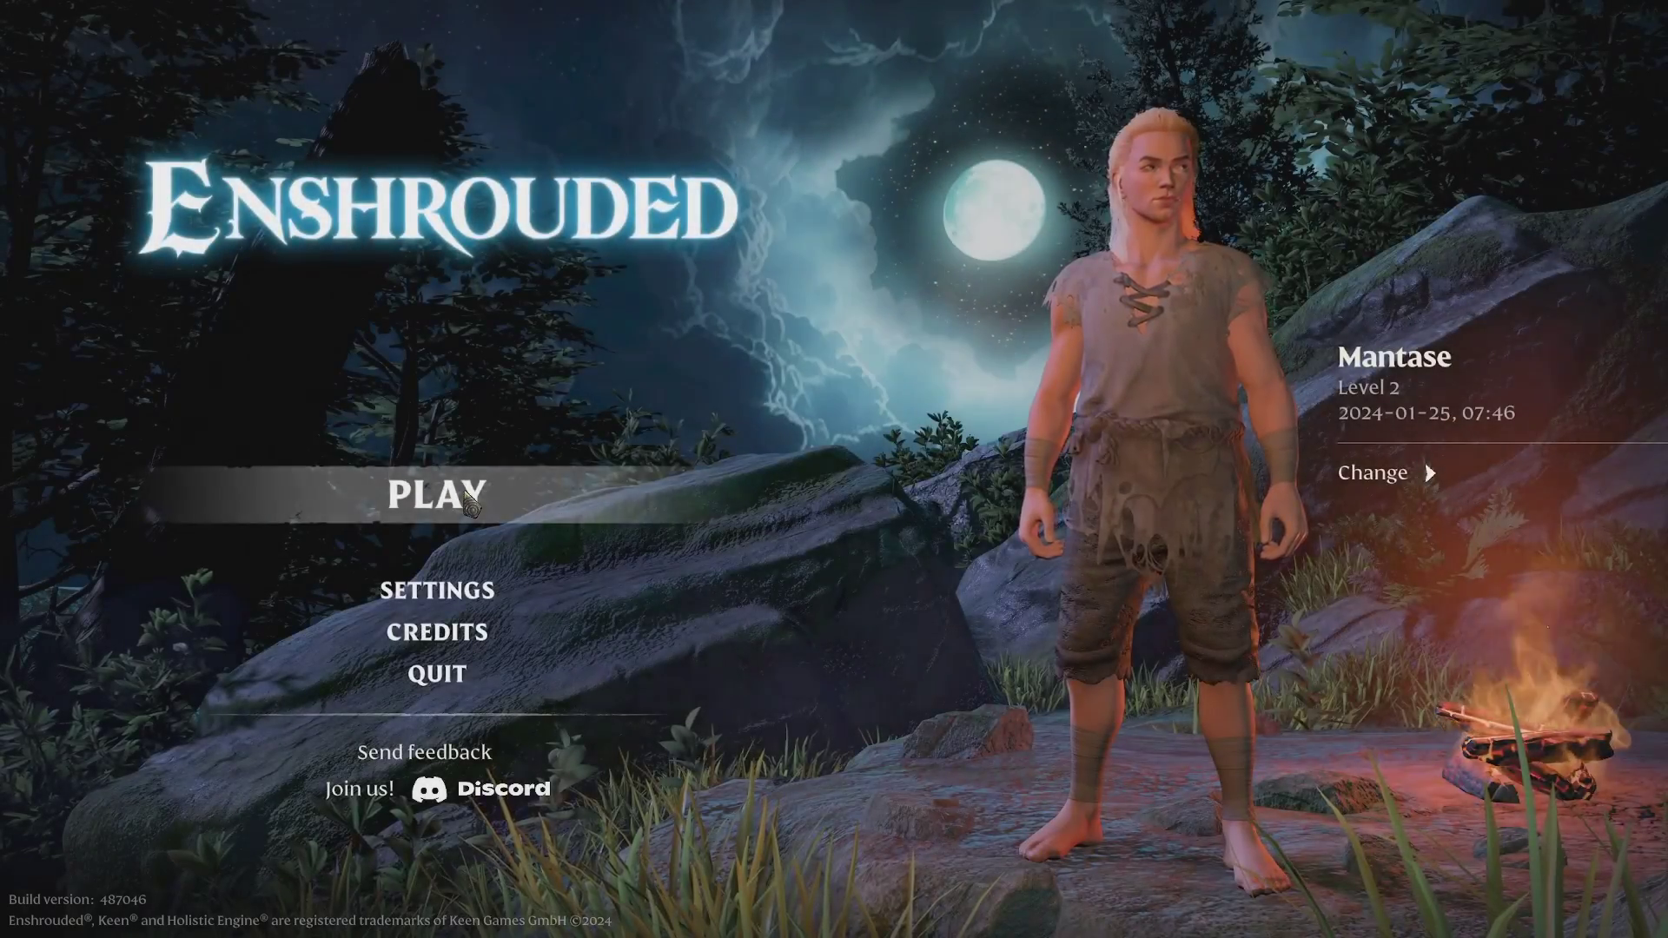
left_click(466, 500)
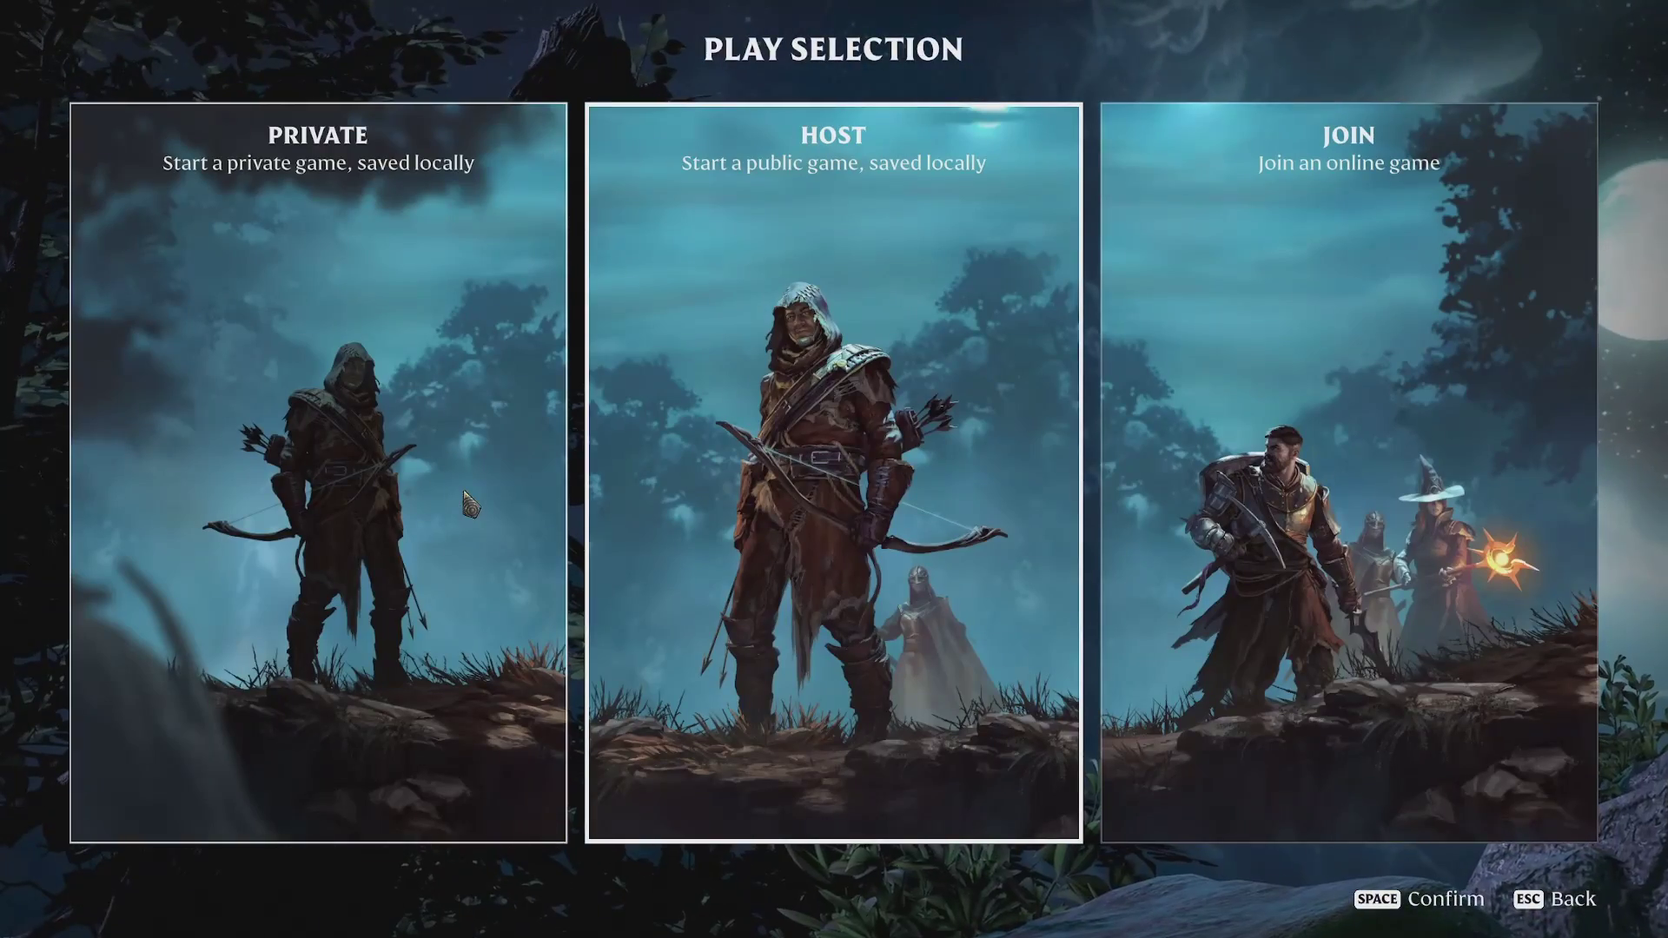
left_click(1360, 357)
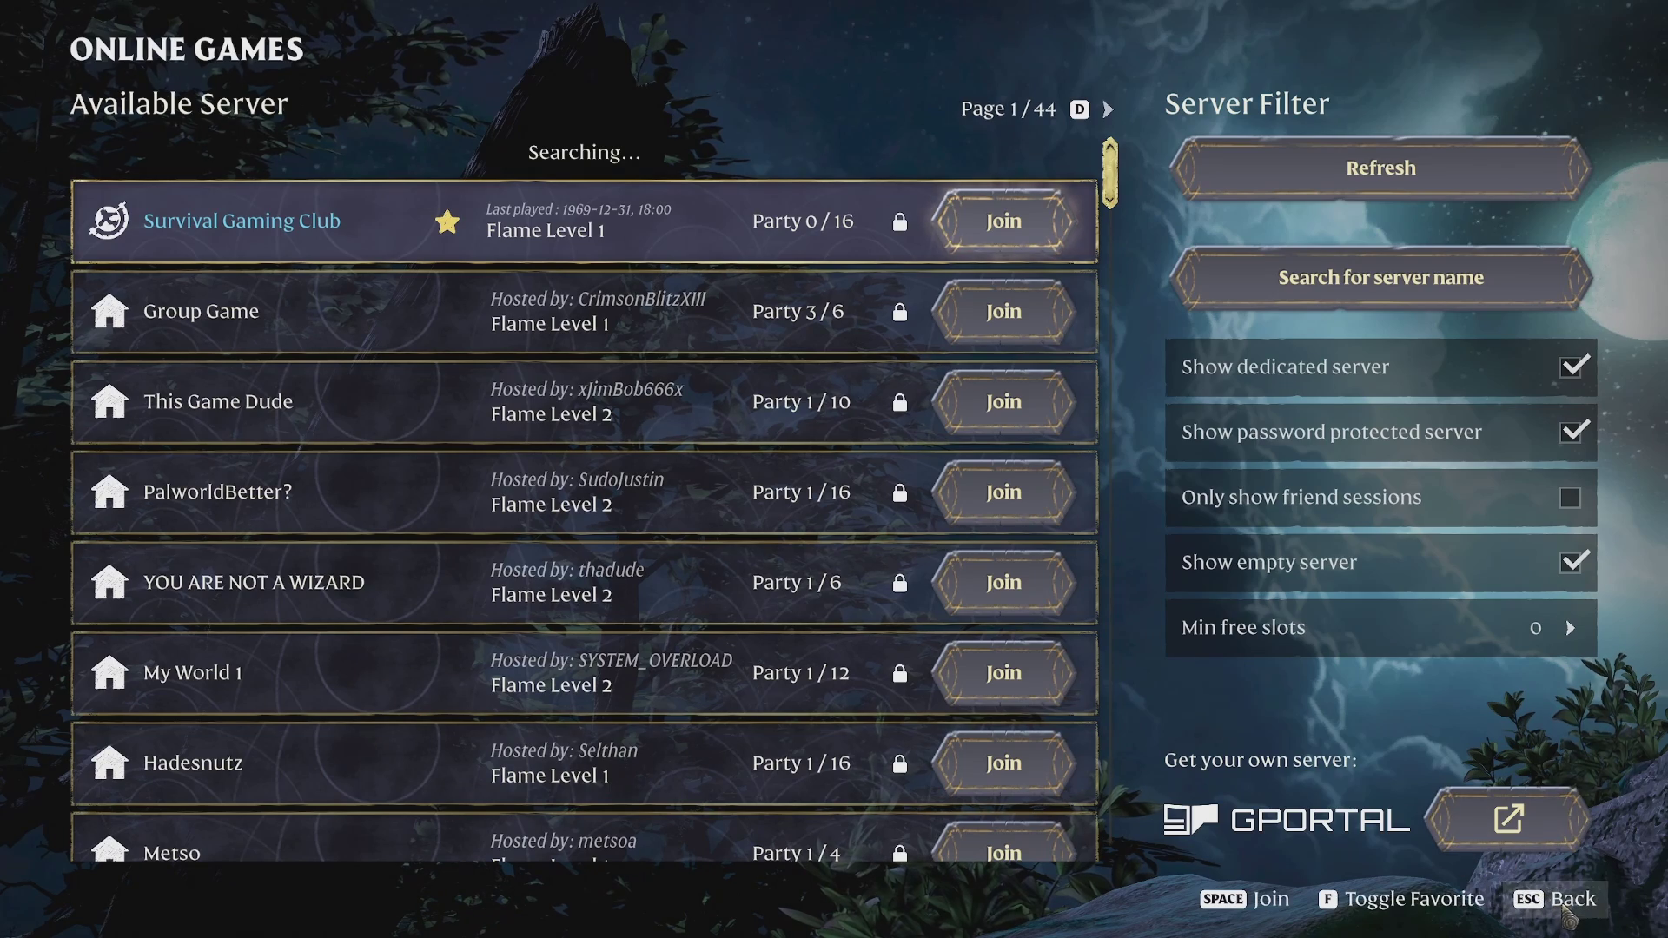
left_click(1568, 913)
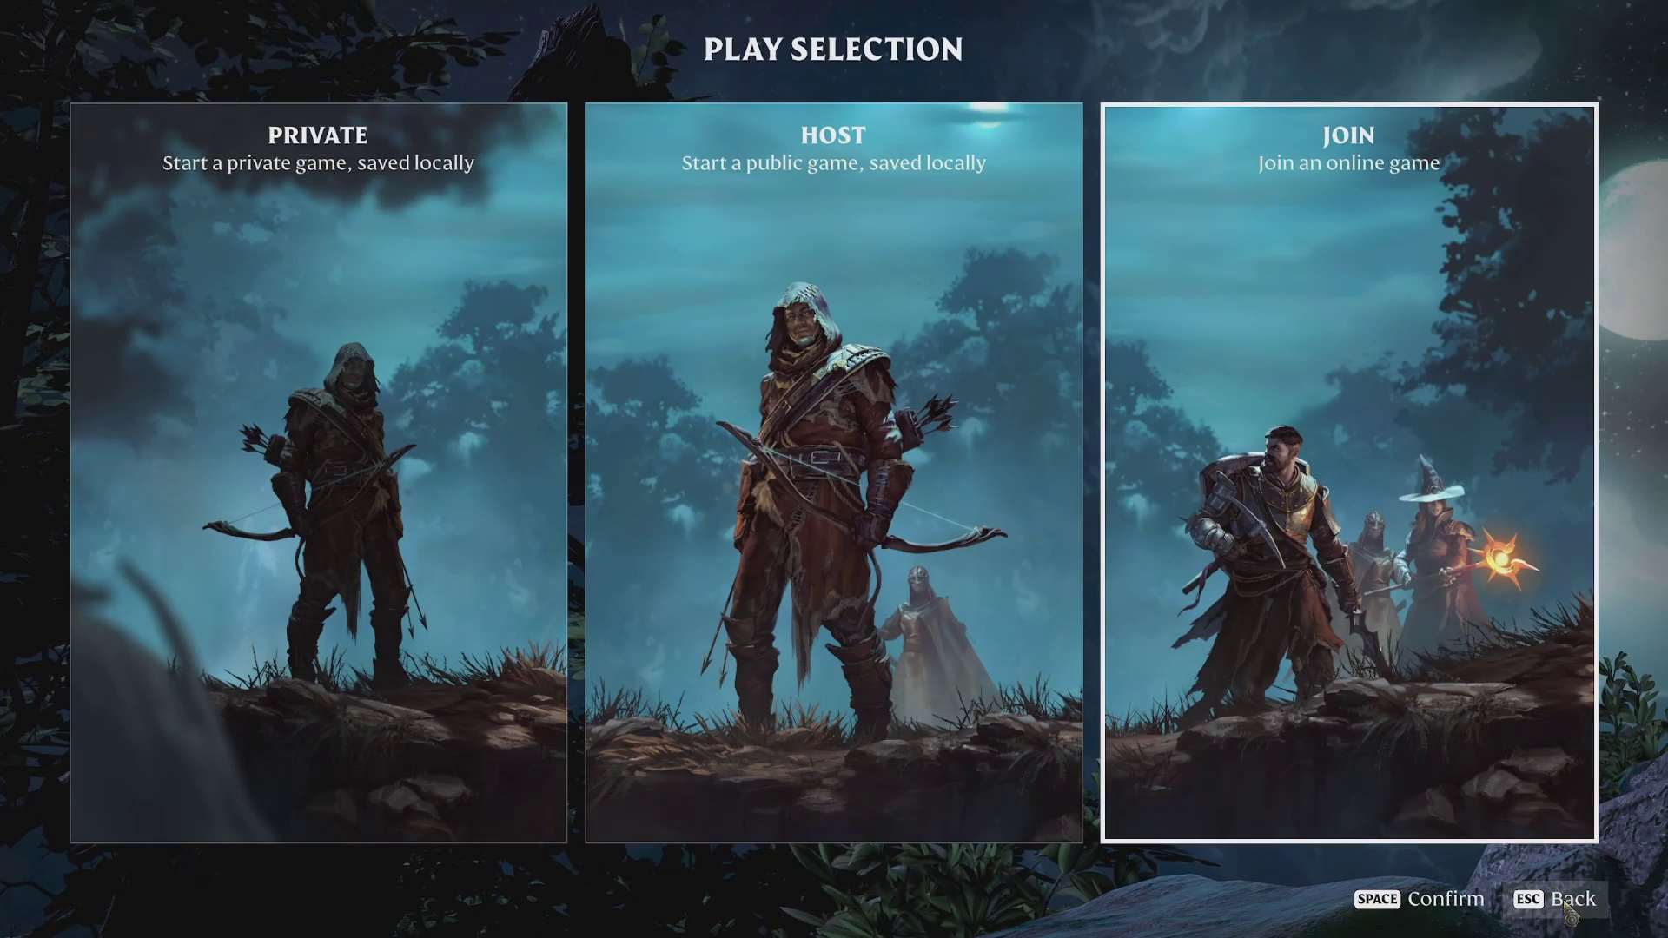
Back out of the game to the main menu and bring OBS Studio to the front
left_click(1568, 912)
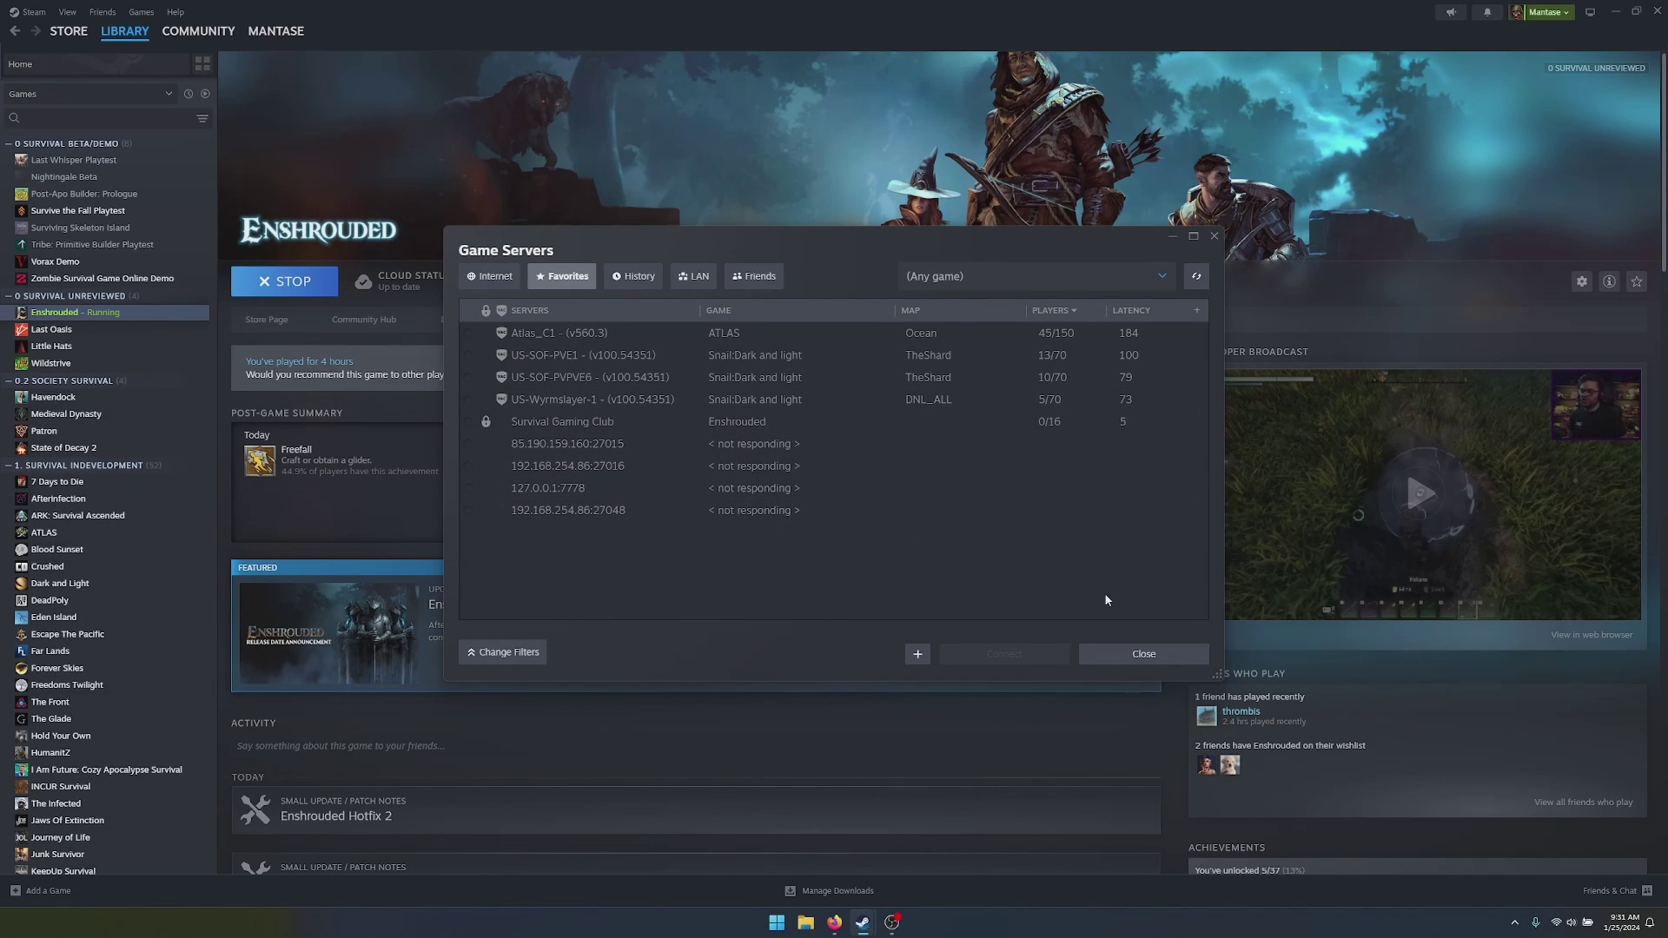
key("alt+Tab")
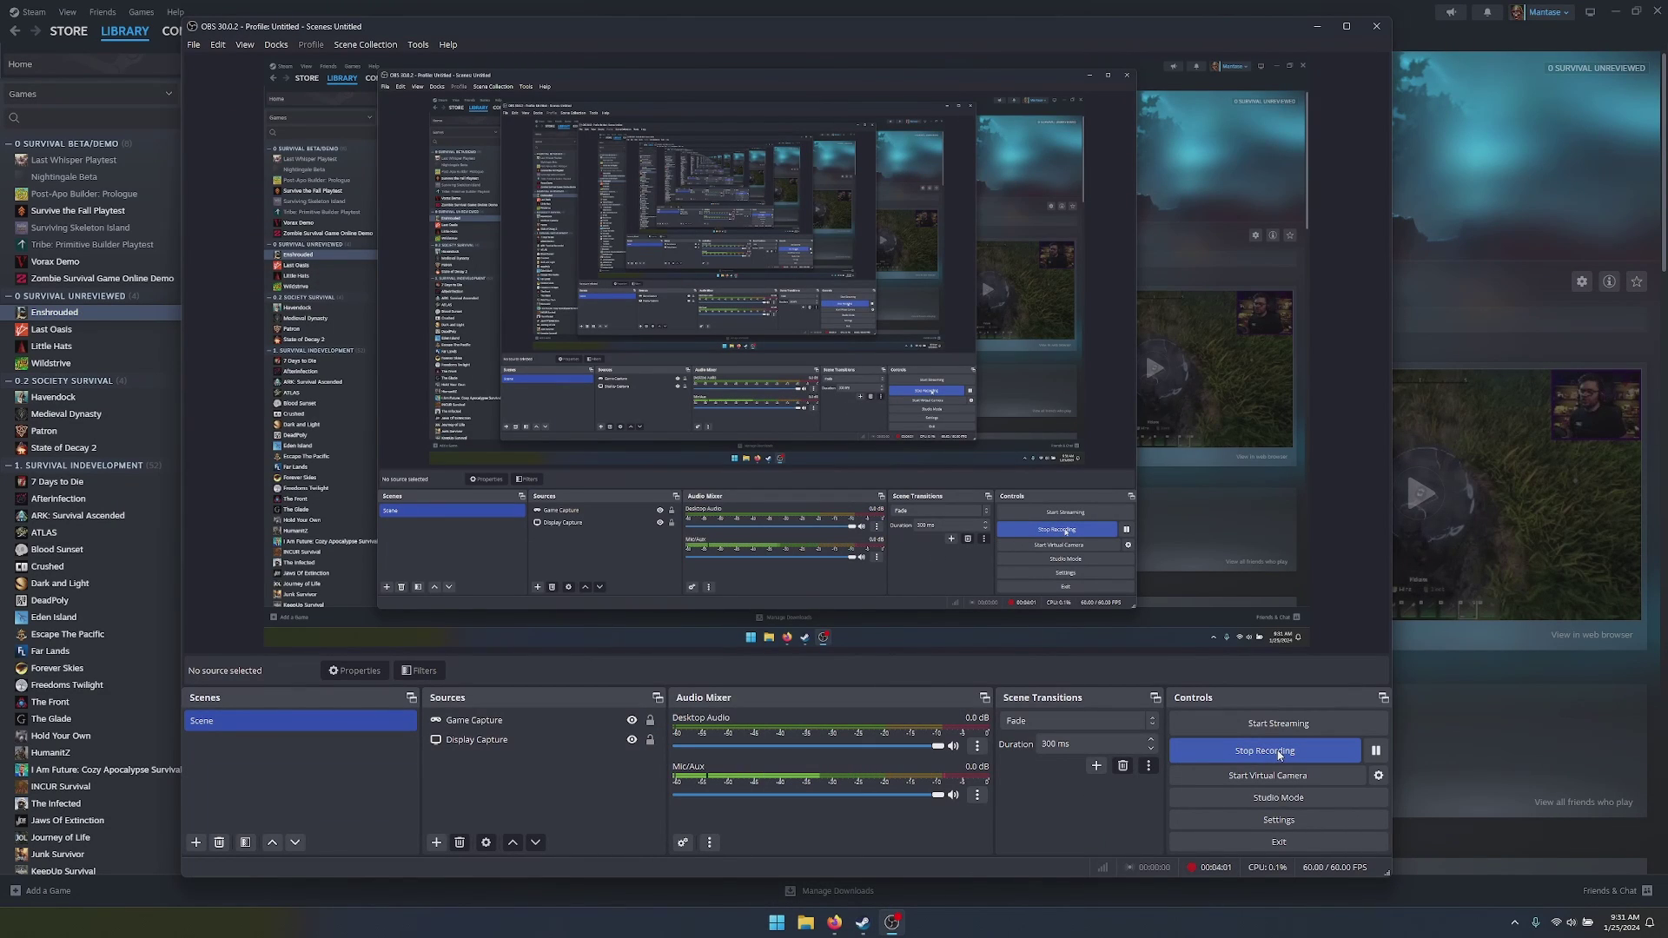